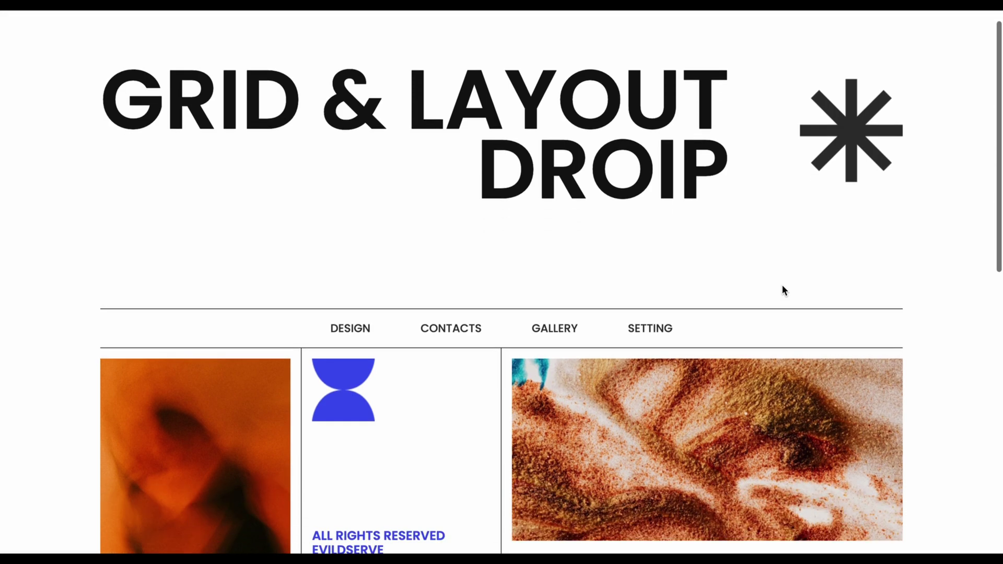
scroll(781, 285, down, 2)
scroll(788, 279, down, 3)
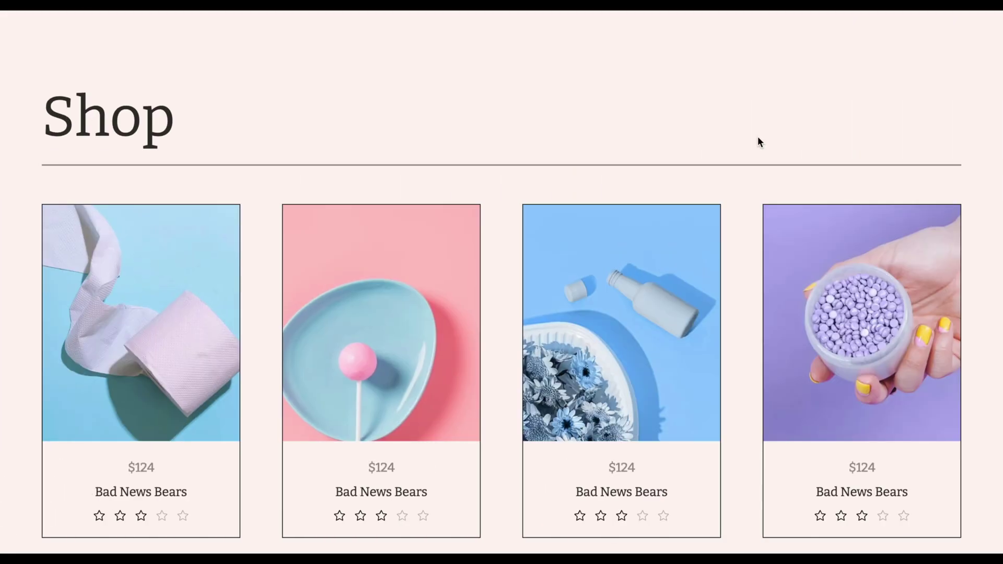
scroll(758, 141, down, 5)
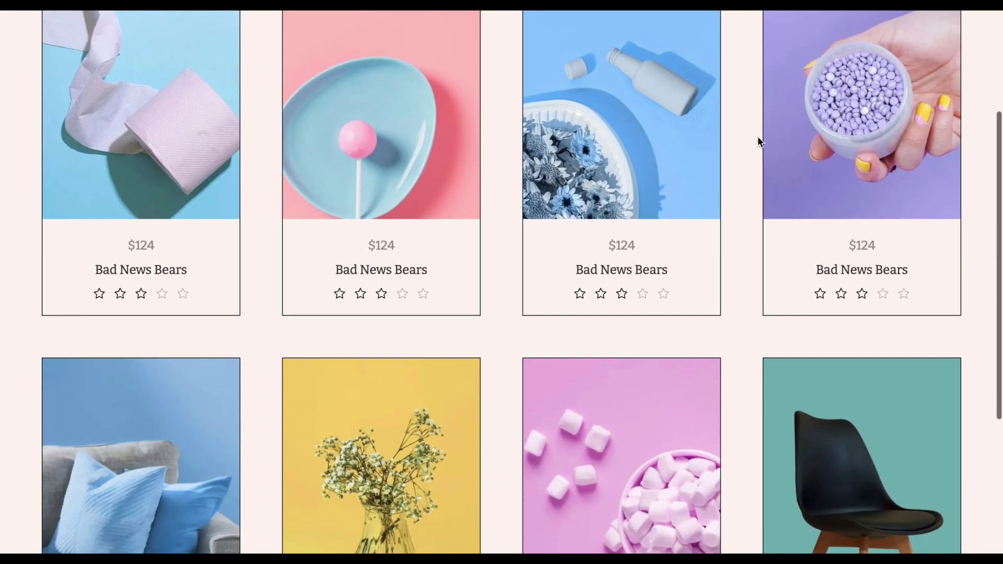
scroll(758, 141, down, 3)
scroll(758, 141, down, 1)
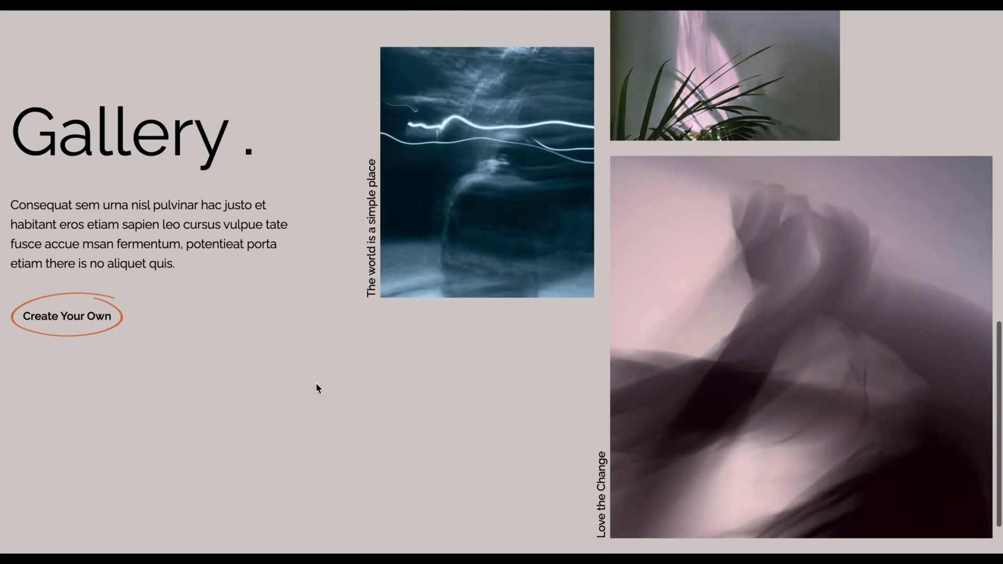
scroll(316, 382, up, 4)
mouse_move(486, 475)
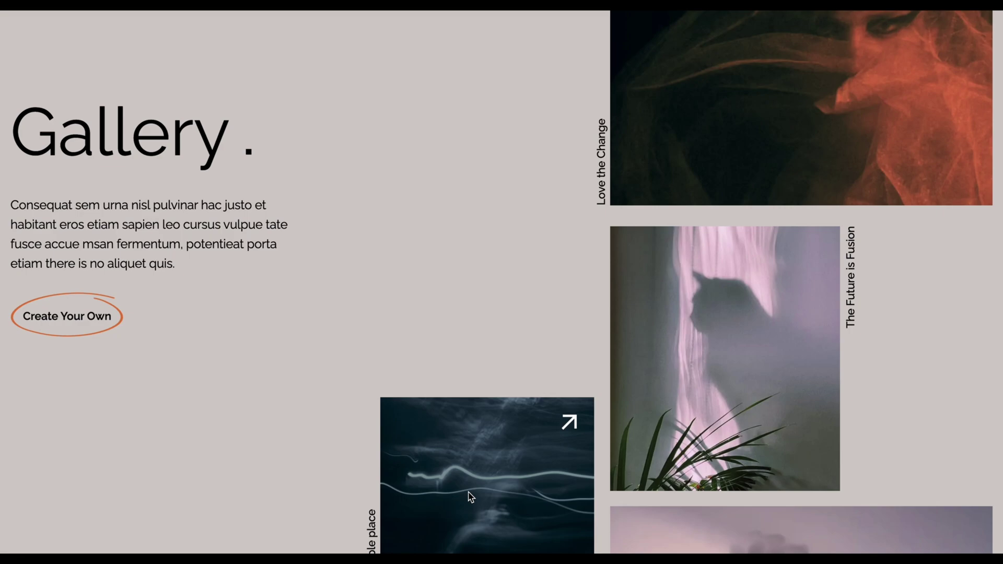
scroll(565, 222, down, 2)
scroll(565, 222, up, 2)
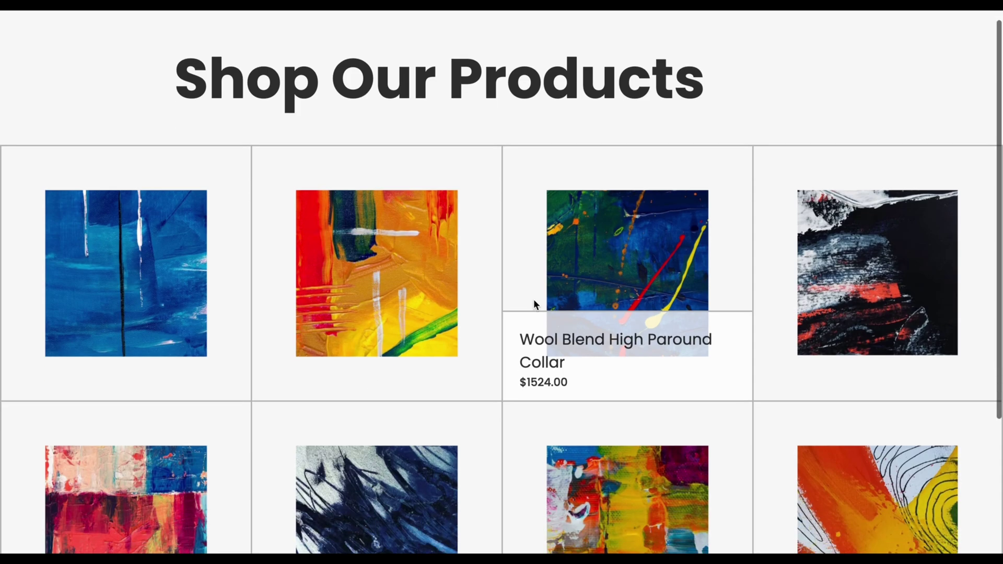
scroll(534, 298, down, 3)
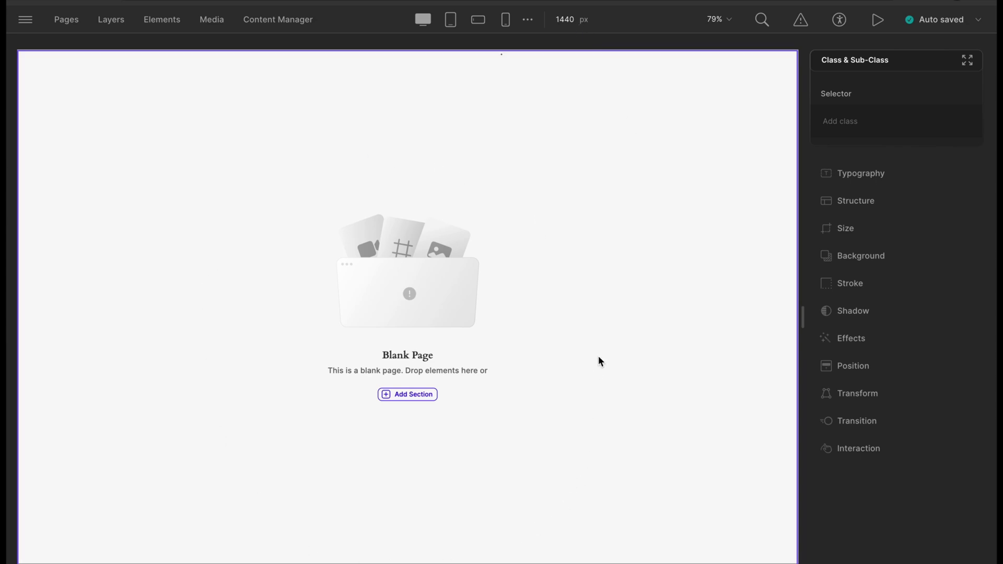
- Insert a Section at the top of the page and set its background to solid white
key(ctrl+k)
text(sect)
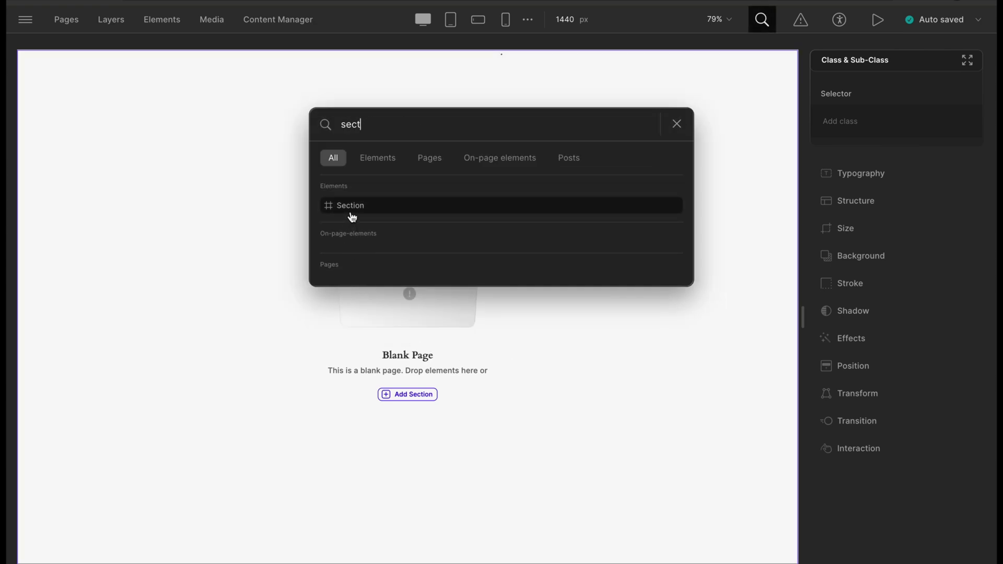
drag(350, 205, 295, 234)
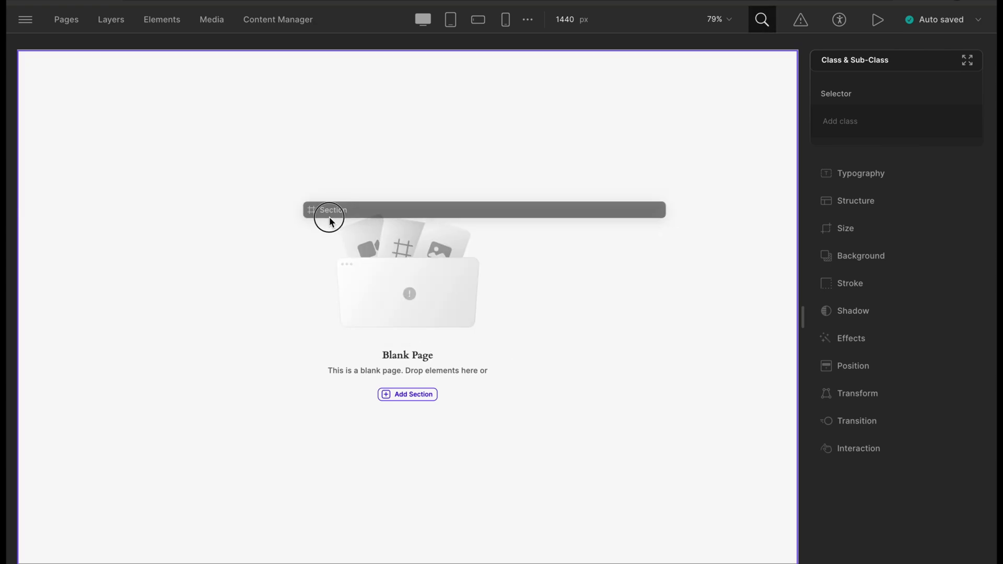
click(870, 256)
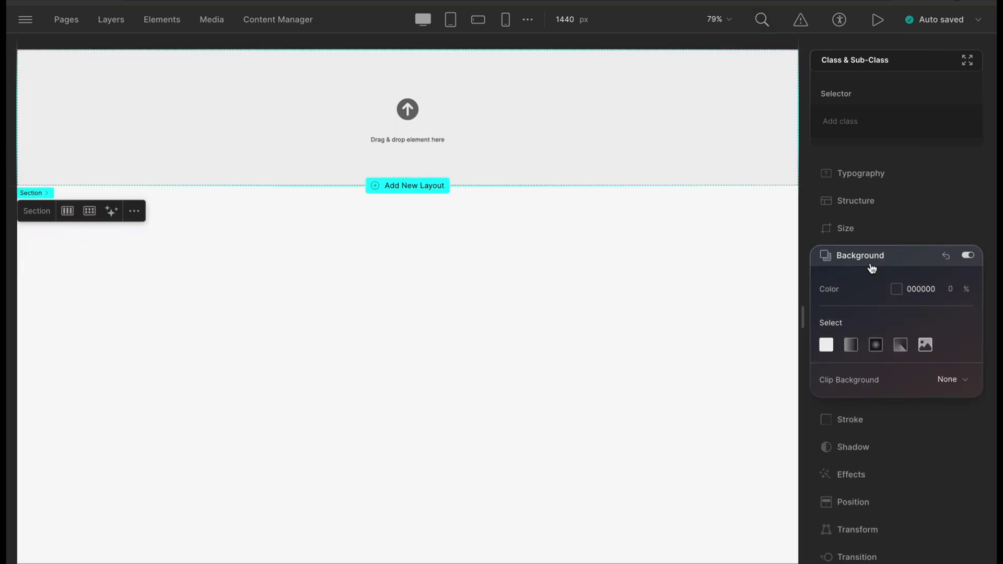
click(826, 346)
drag(655, 265, 643, 254)
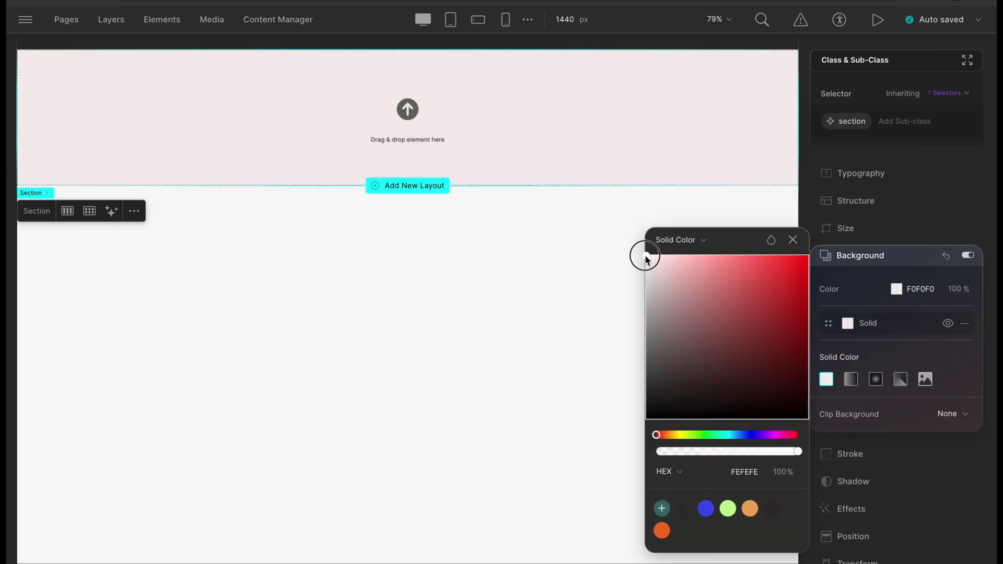
click(606, 250)
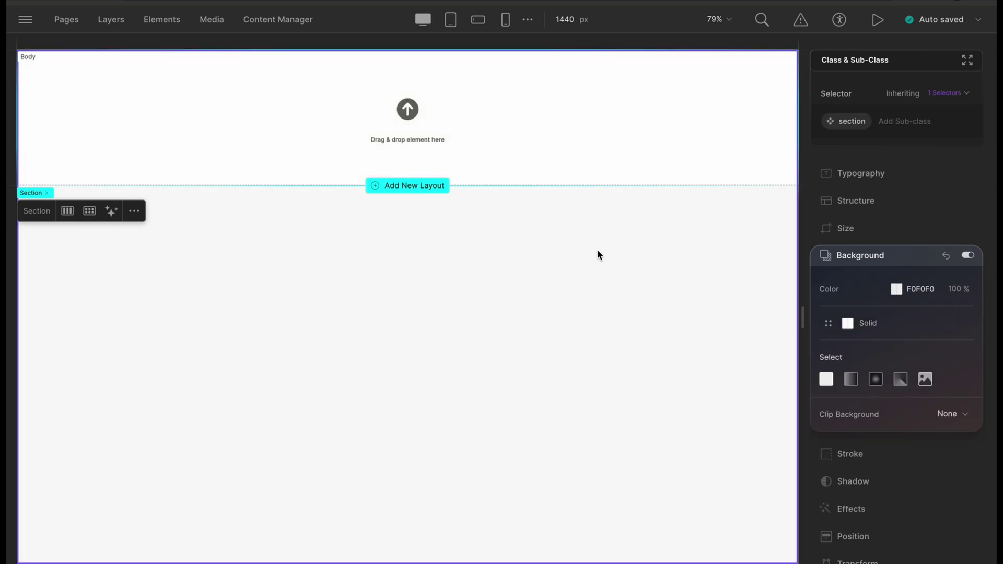
- Browse the Others symbol group, previewing Category-3, Category-1, Divider-1 and Header-1
click(111, 19)
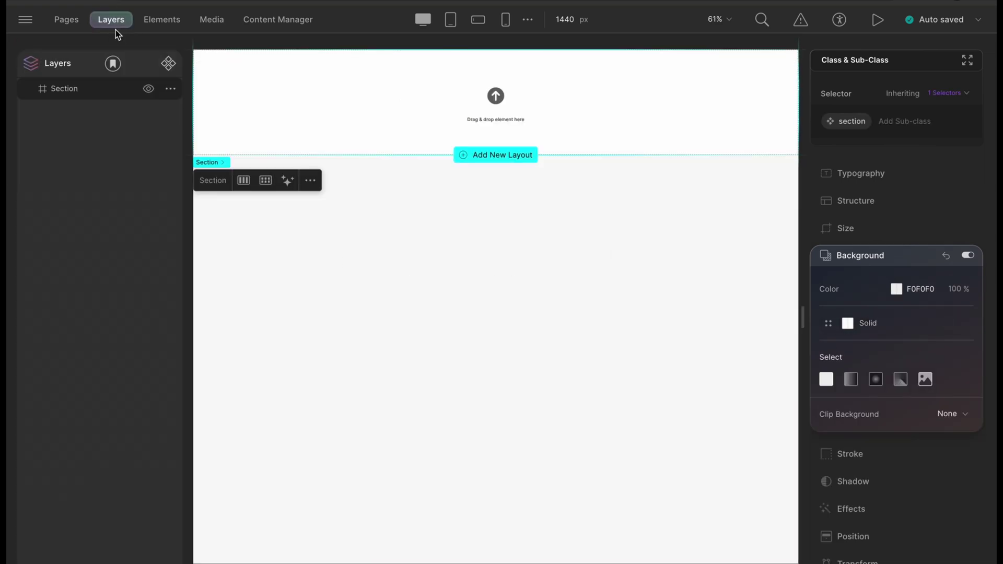
click(113, 63)
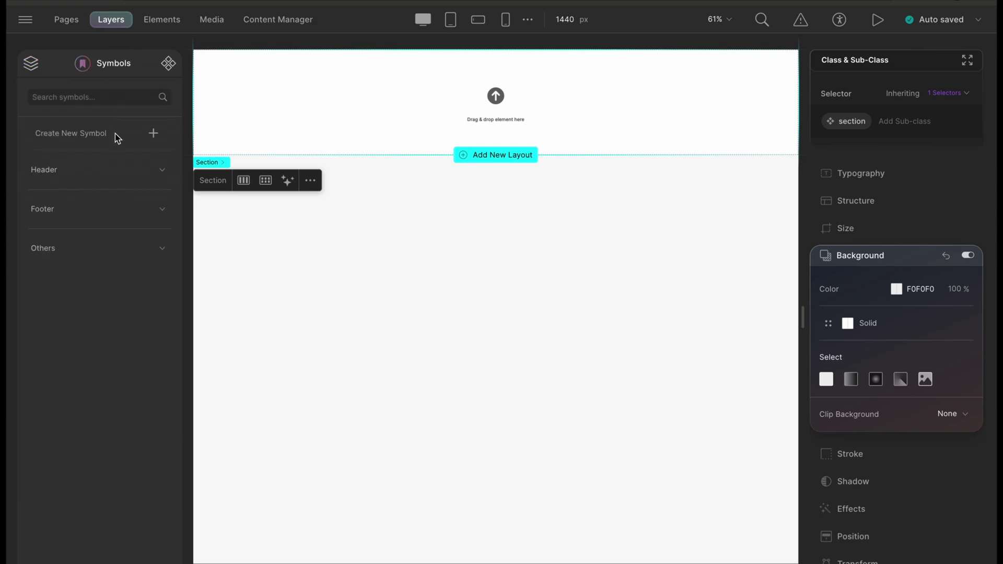
click(123, 246)
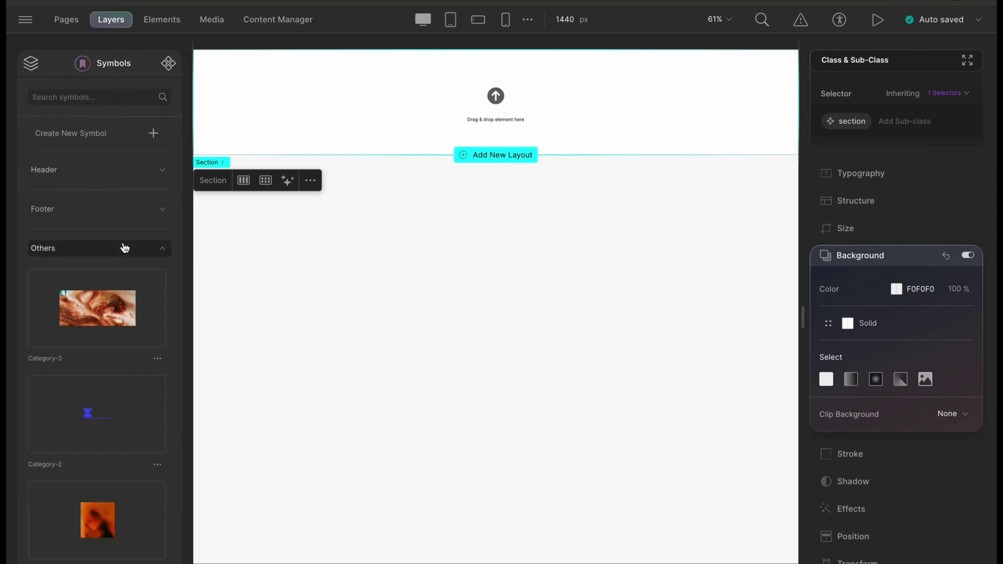
click(97, 308)
scroll(132, 348, down, 3)
scroll(132, 349, down, 3)
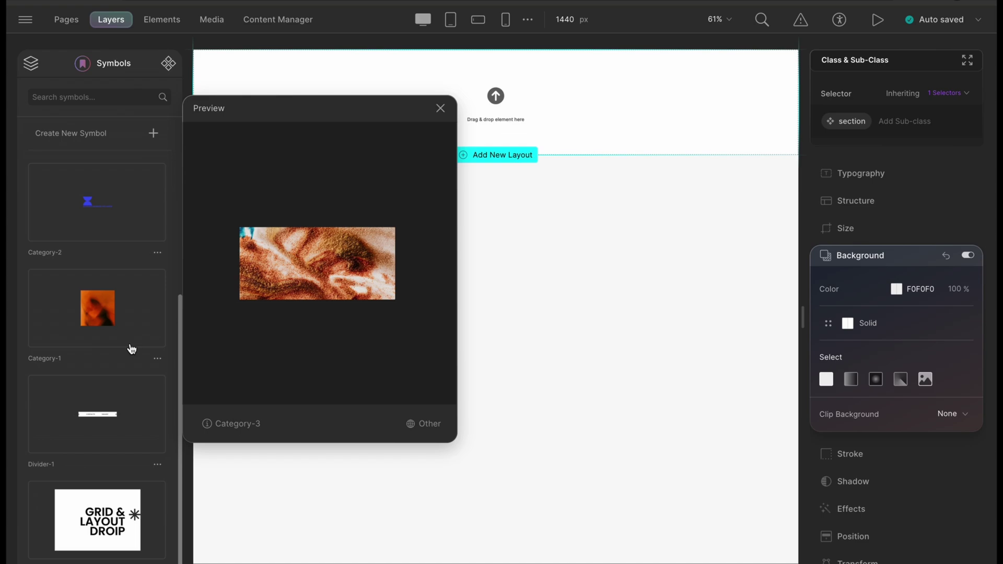
click(97, 308)
click(97, 415)
click(97, 519)
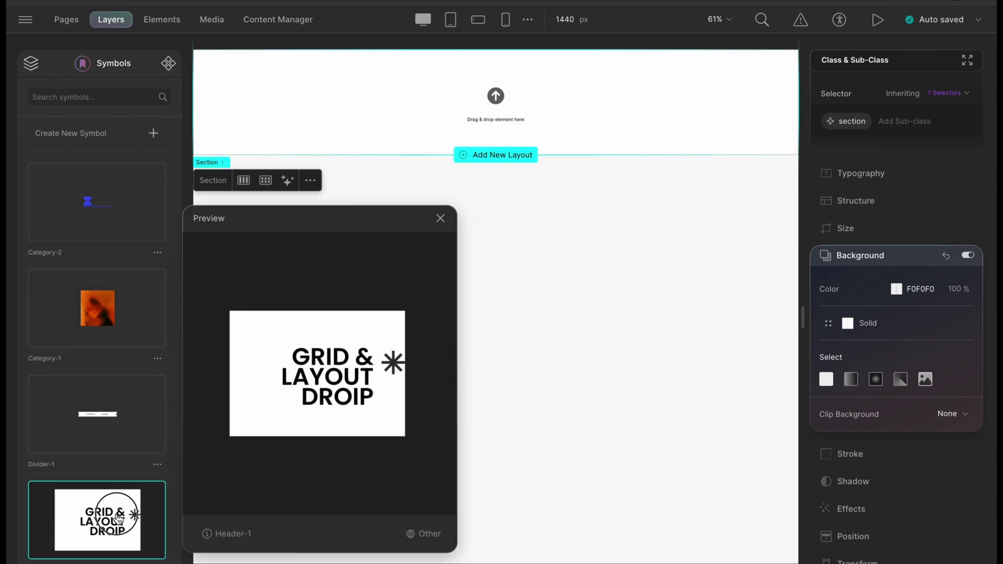
- Drop the Header-1 symbol into the top section and collapse the Section in Layers
drag(117, 517, 356, 137)
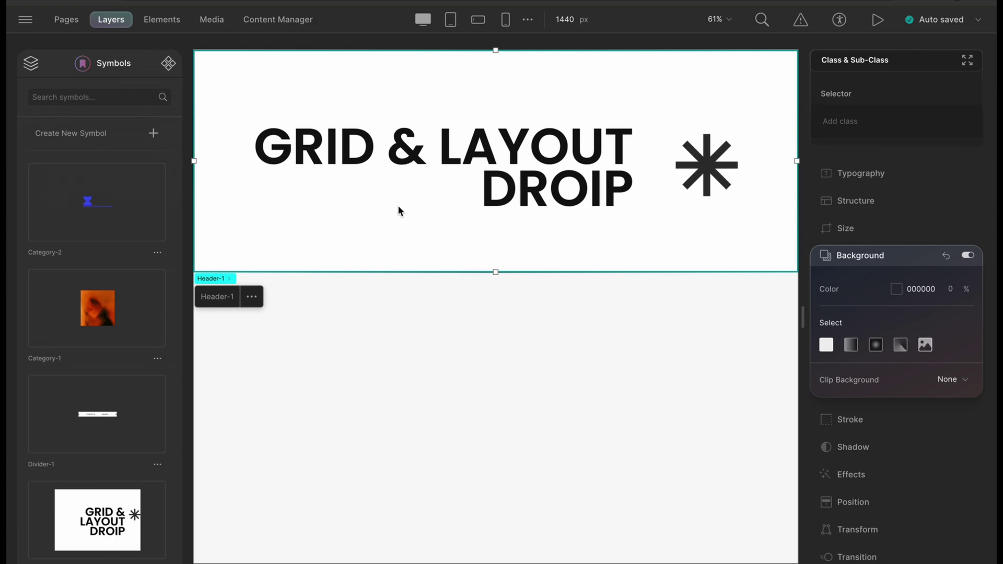
click(31, 63)
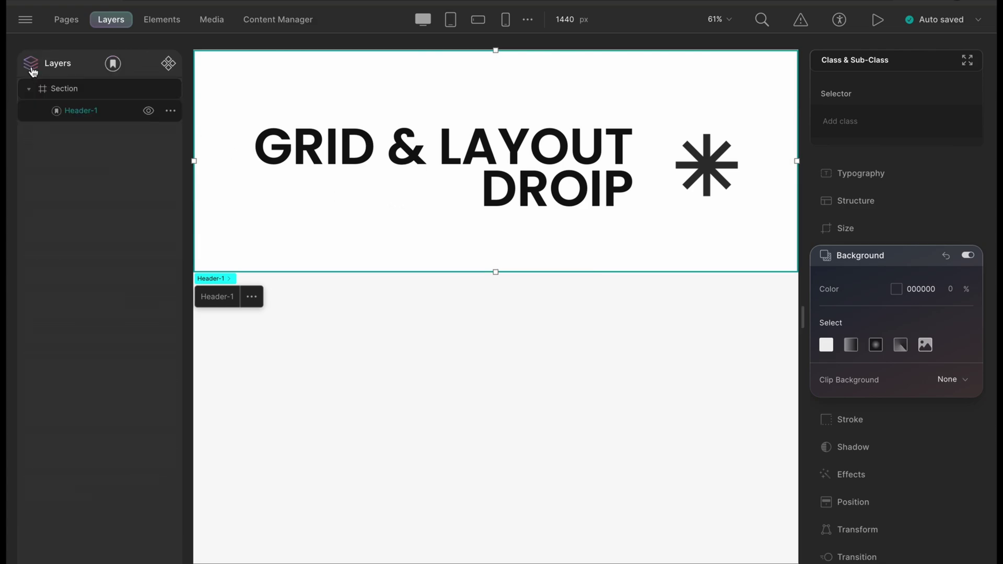
click(29, 89)
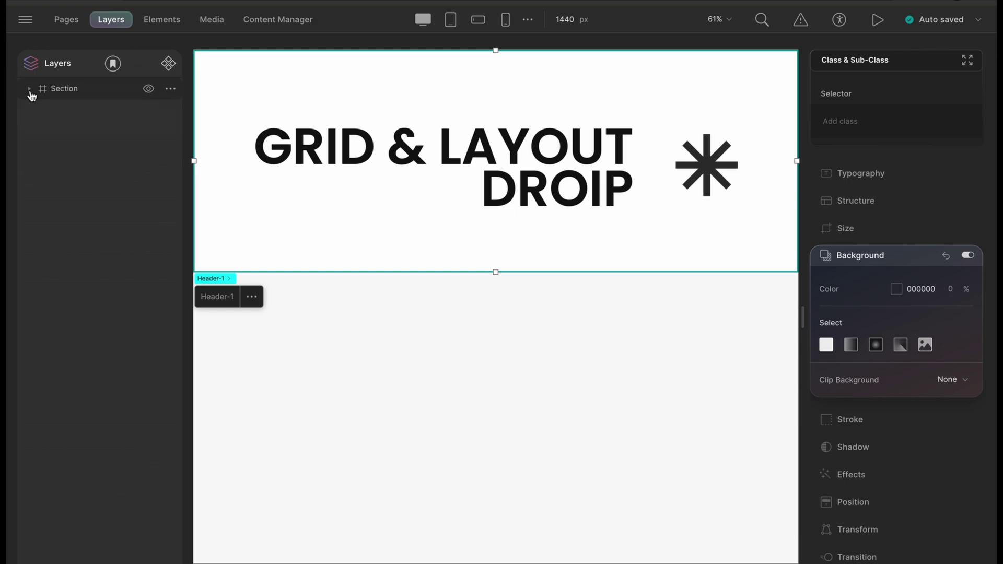
- Add a Section below the header and assign it the shared 'section' class
key(ctrl+k)
text(sec)
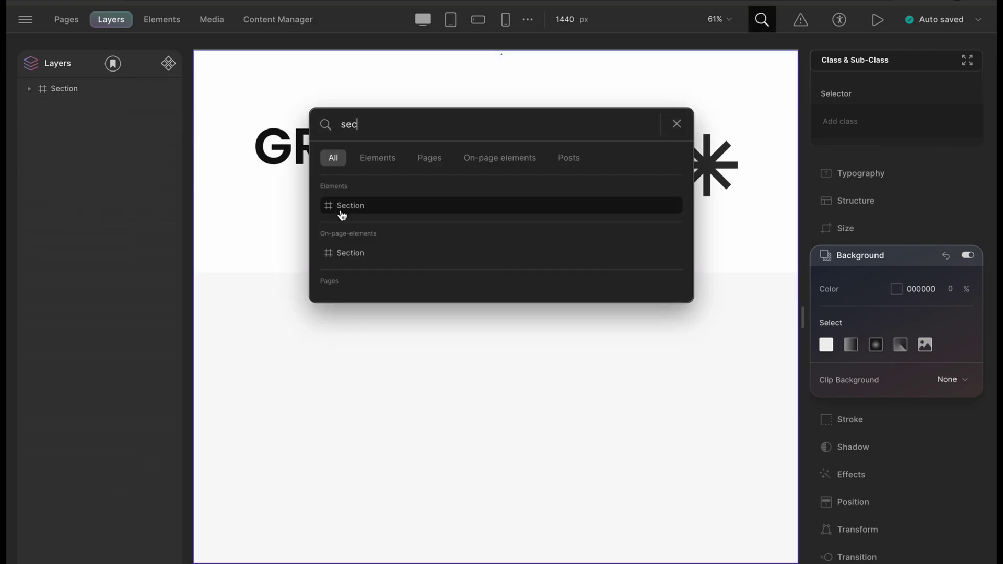
click(350, 205)
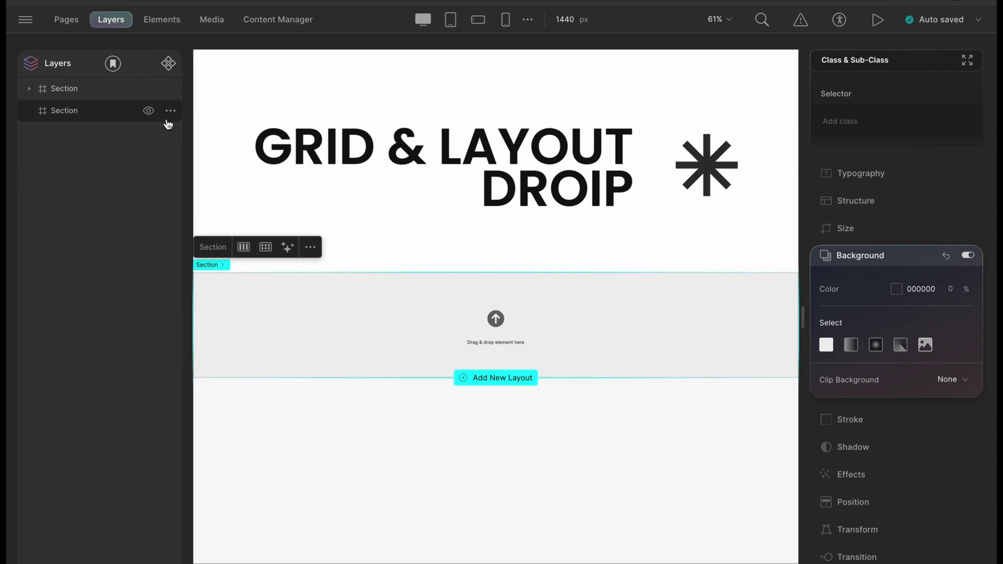
click(129, 89)
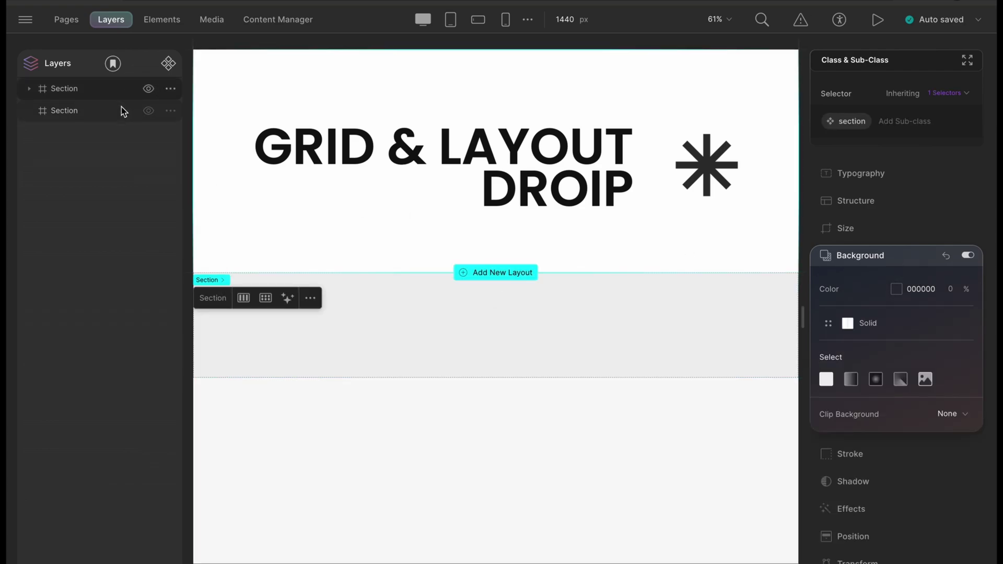
click(121, 112)
click(883, 122)
text(sect)
click(853, 154)
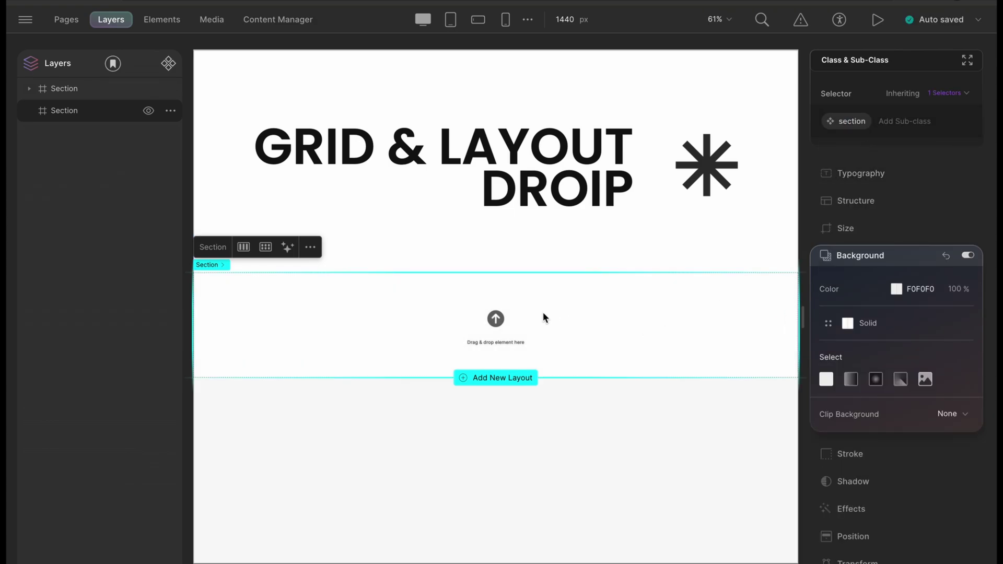
- Drop the Divider-1 symbol from the Others group into the empty section under the title
click(112, 64)
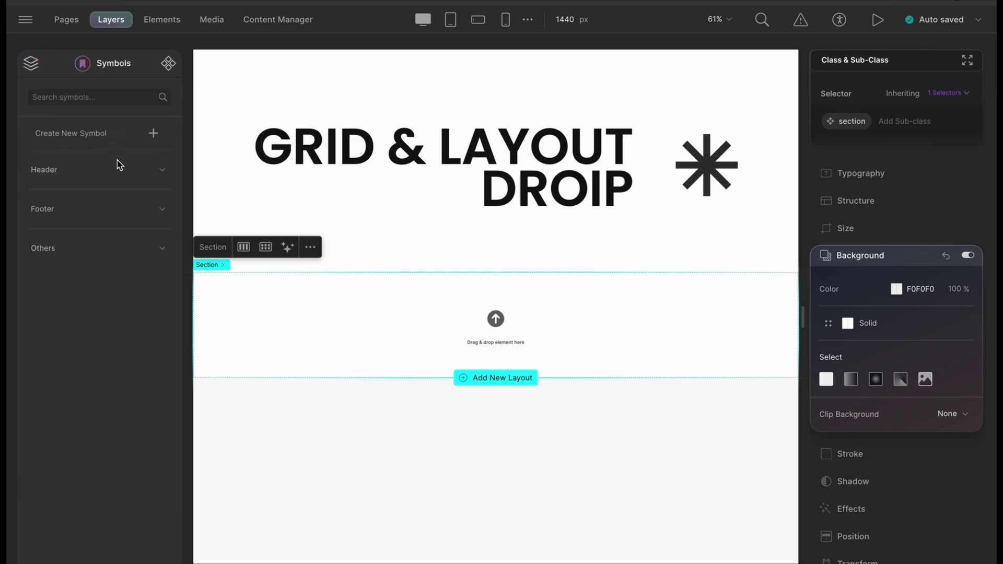
click(125, 258)
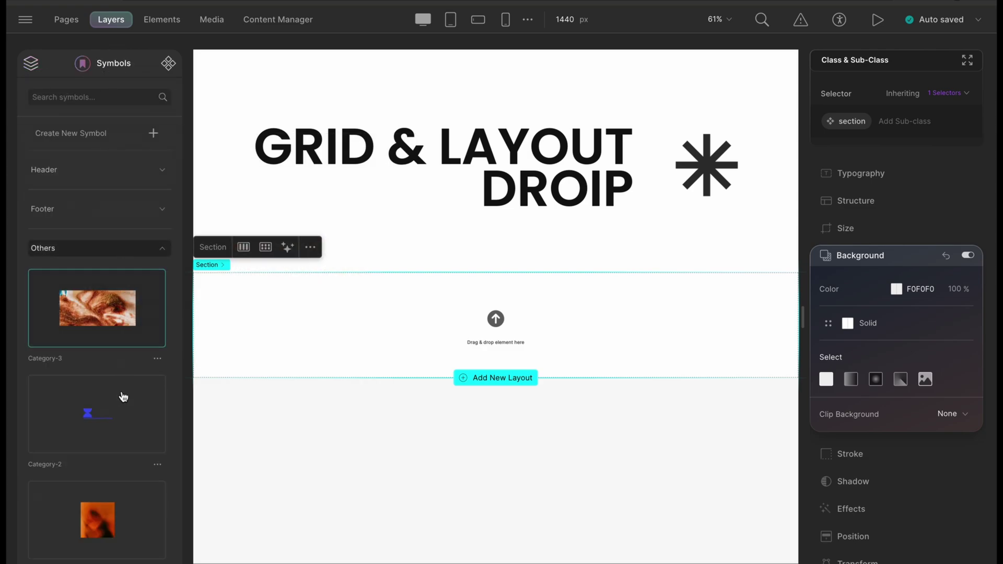
scroll(125, 376, down, 3)
mouse_move(98, 414)
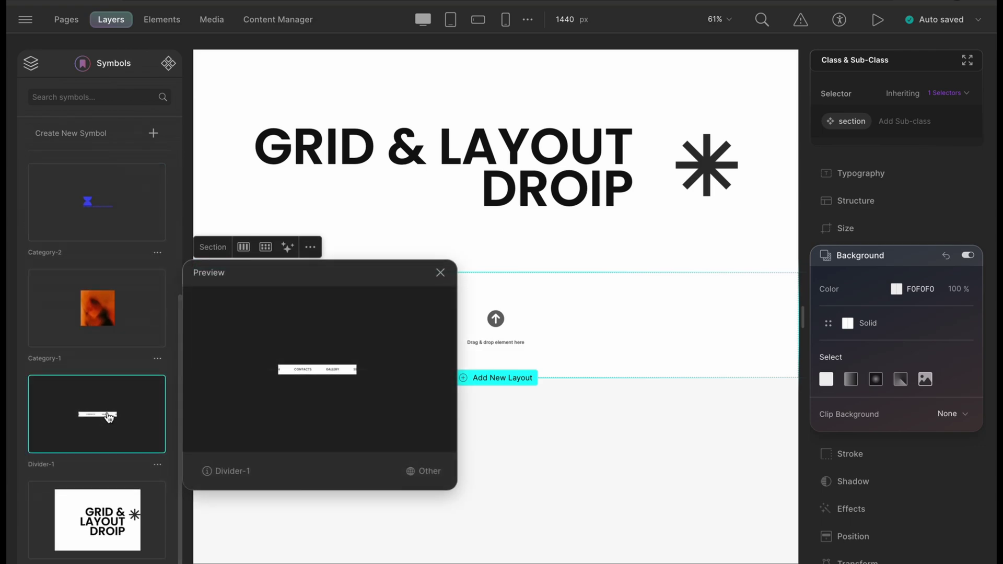
drag(109, 415, 288, 339)
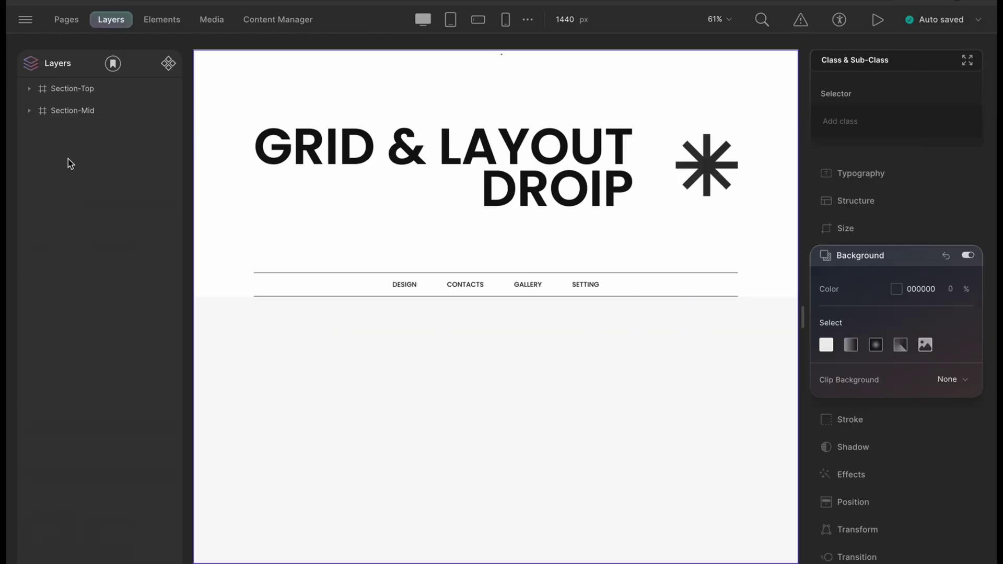
- Add a Section below the navigation bar and give it the 'section' class
key(ctrl+k)
text(sec)
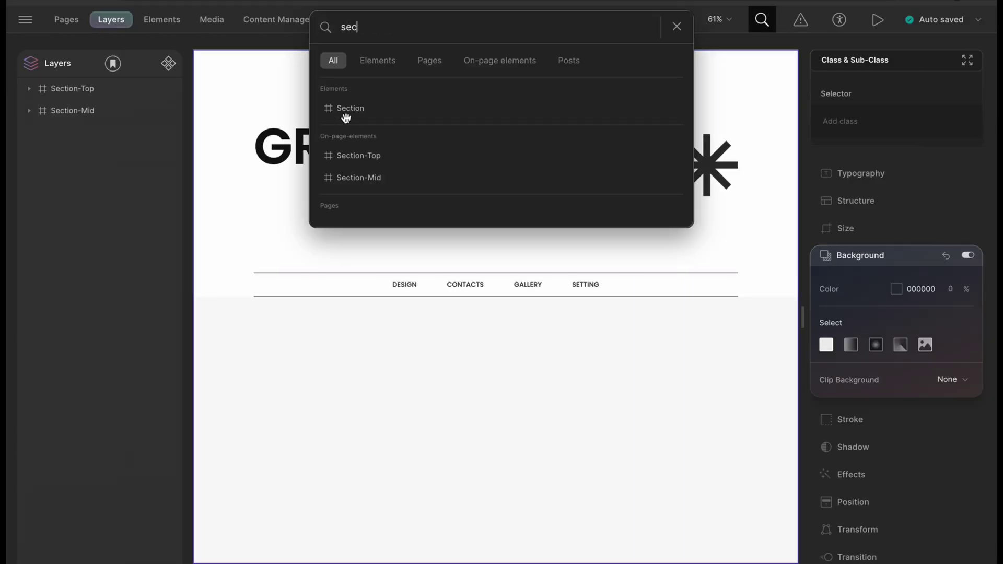
drag(345, 111, 291, 325)
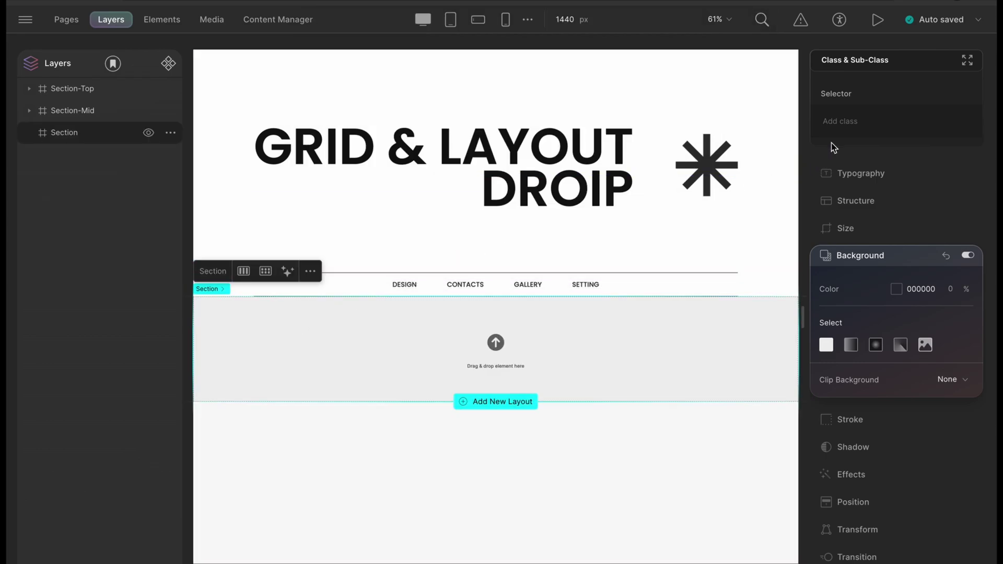
click(840, 122)
text(sec)
click(862, 156)
- Place a Container inside the new section with a solid FFFFFF background
key(ctrl+k)
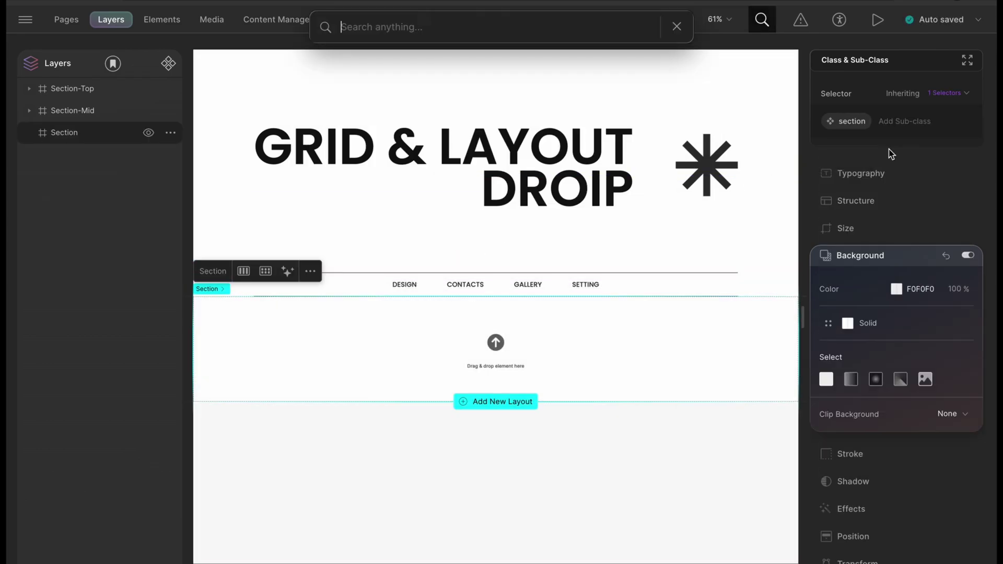
text(conta)
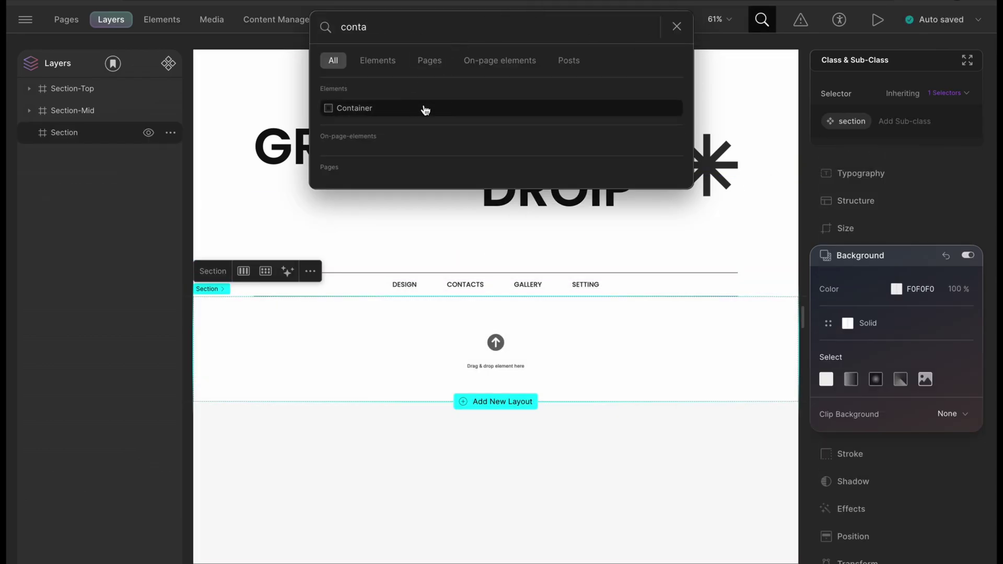
drag(359, 107, 412, 303)
click(848, 323)
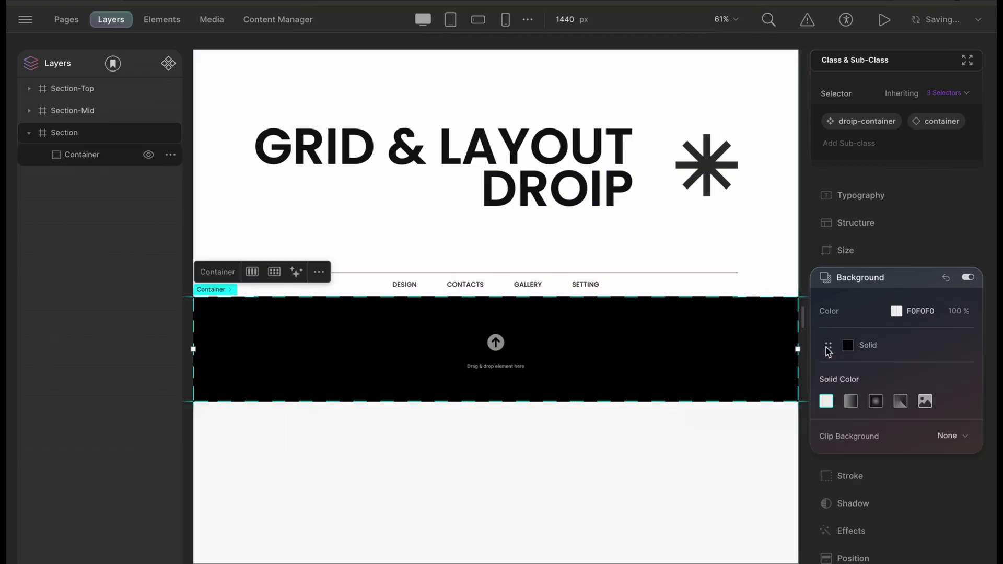
click(648, 256)
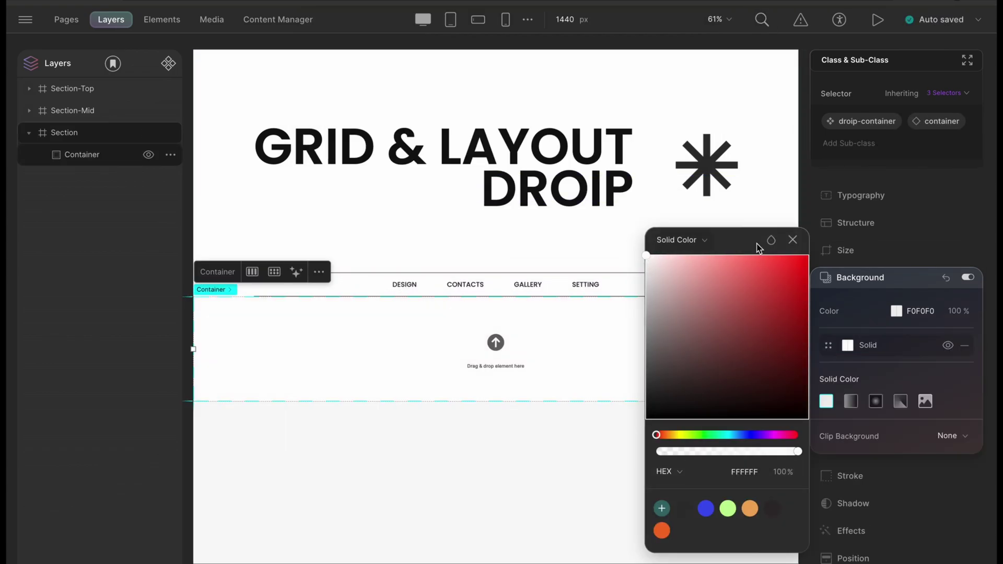
click(845, 250)
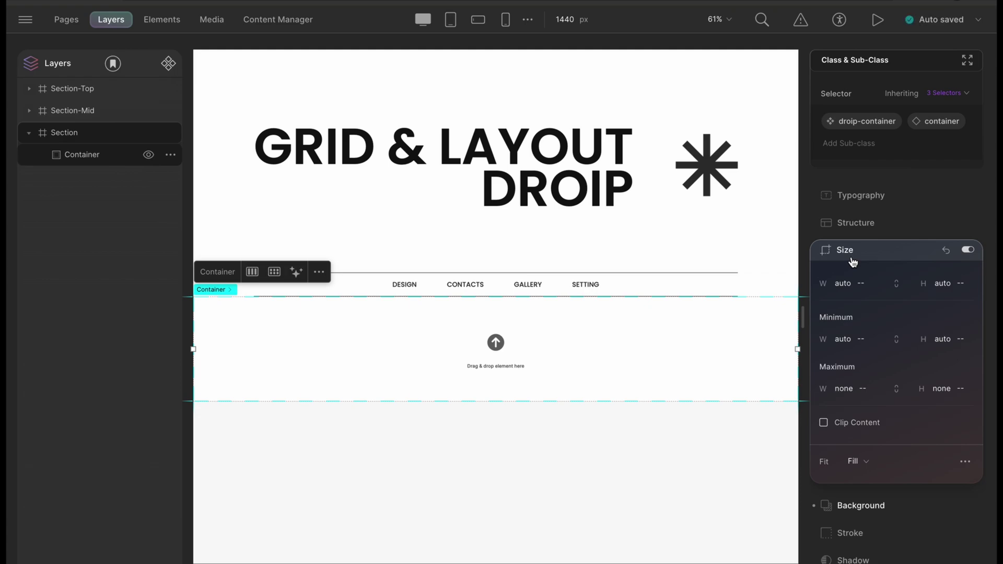
- Set the container width to 80% and drop a Grid element inside it
click(843, 284)
text(80%)
key(Return)
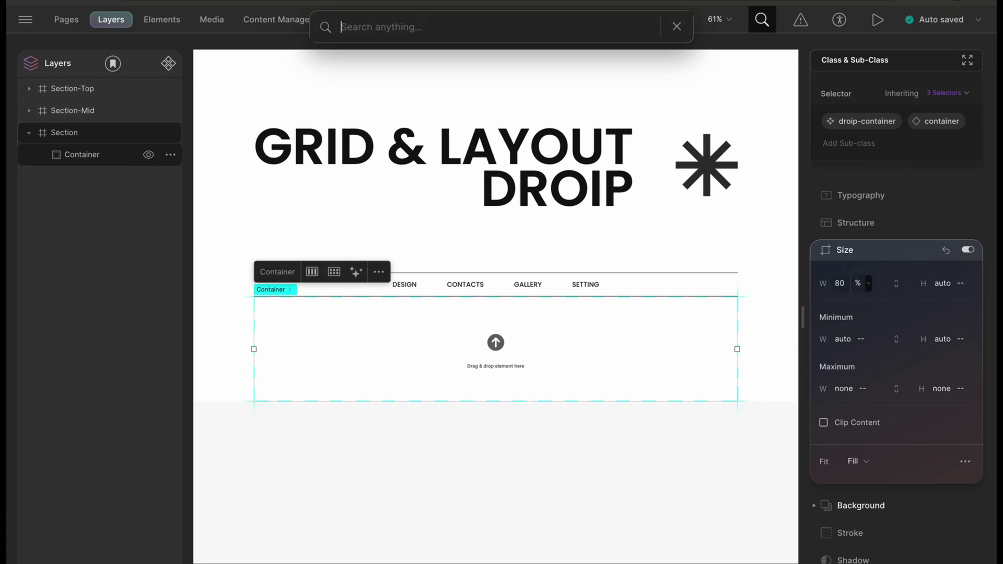
text(grid)
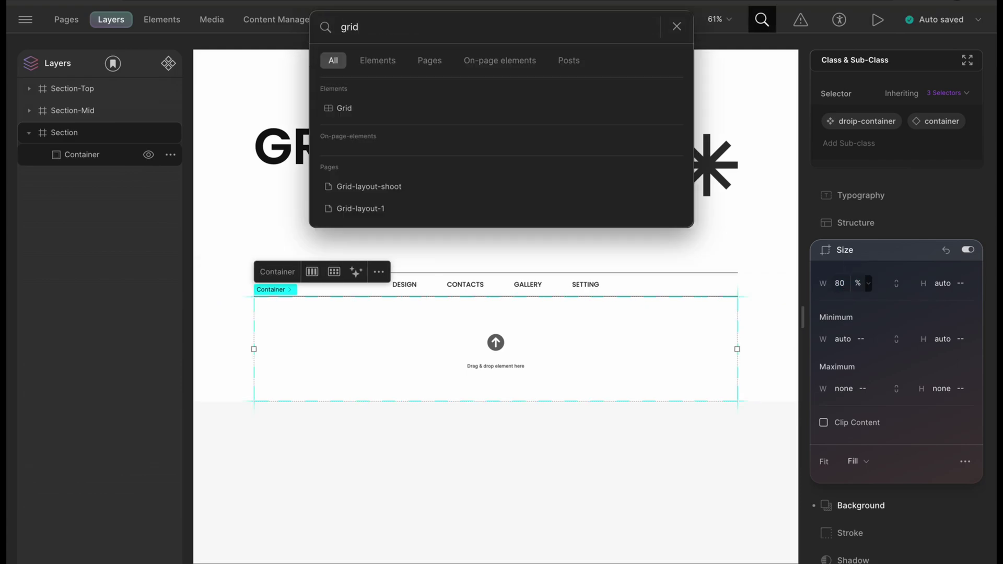
drag(482, 108, 481, 355)
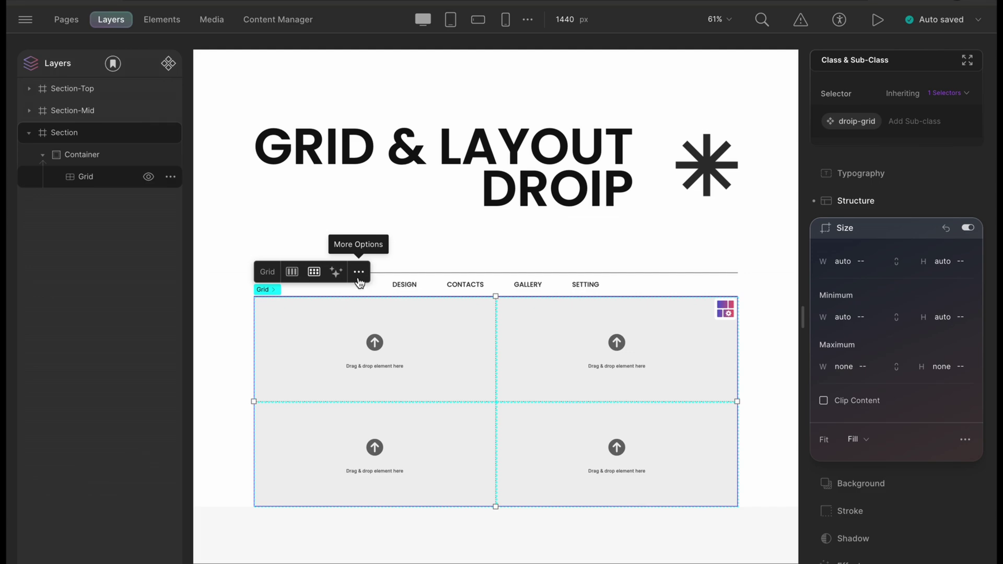
- Inspect the grid's tracks in edit mode, then expand its Structure settings
click(727, 317)
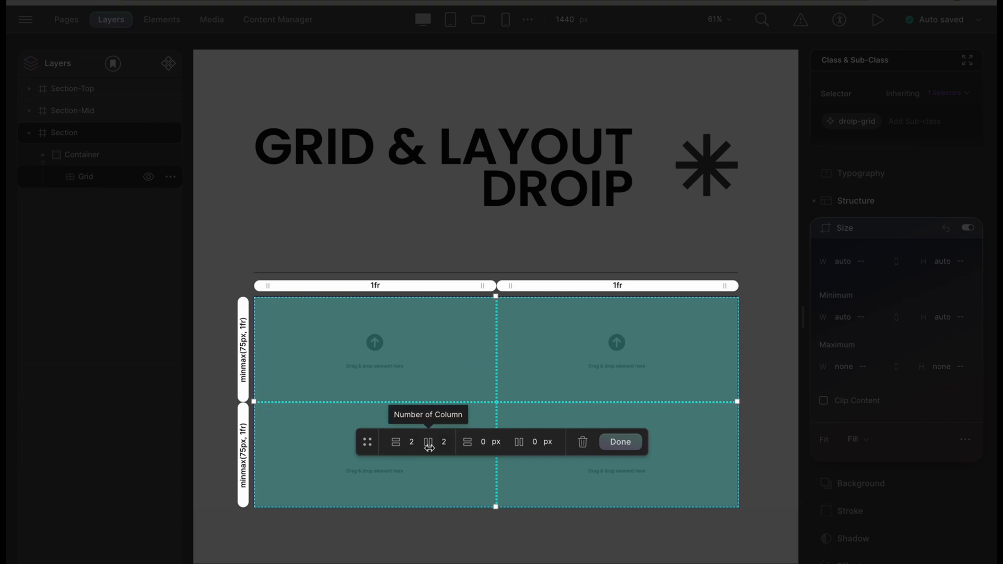
mouse_move(527, 442)
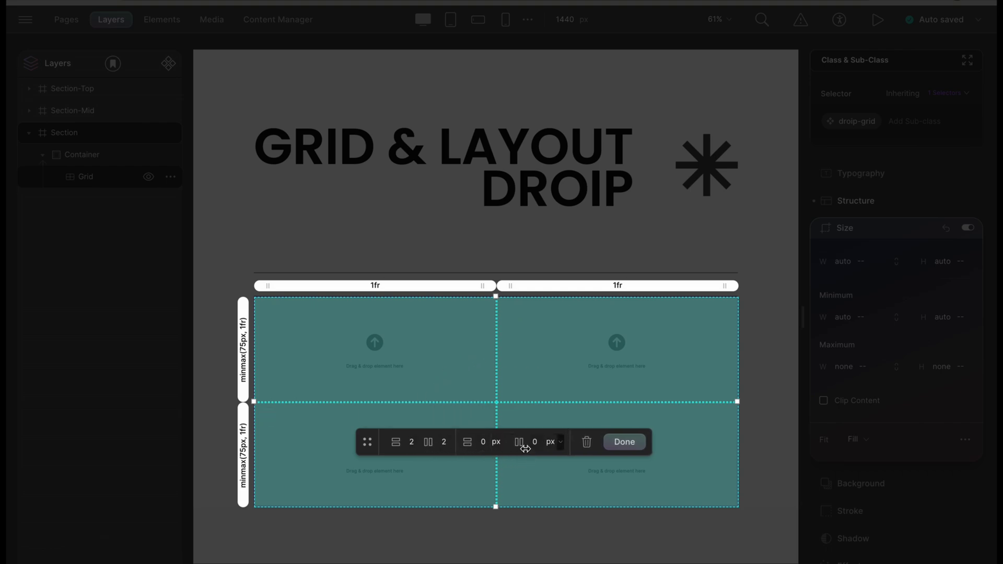
click(627, 441)
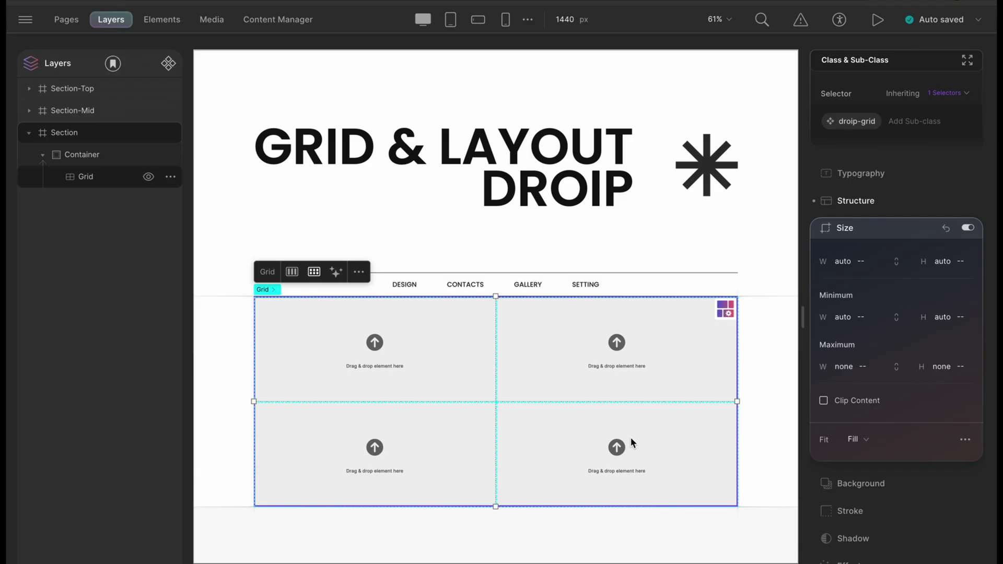
click(887, 202)
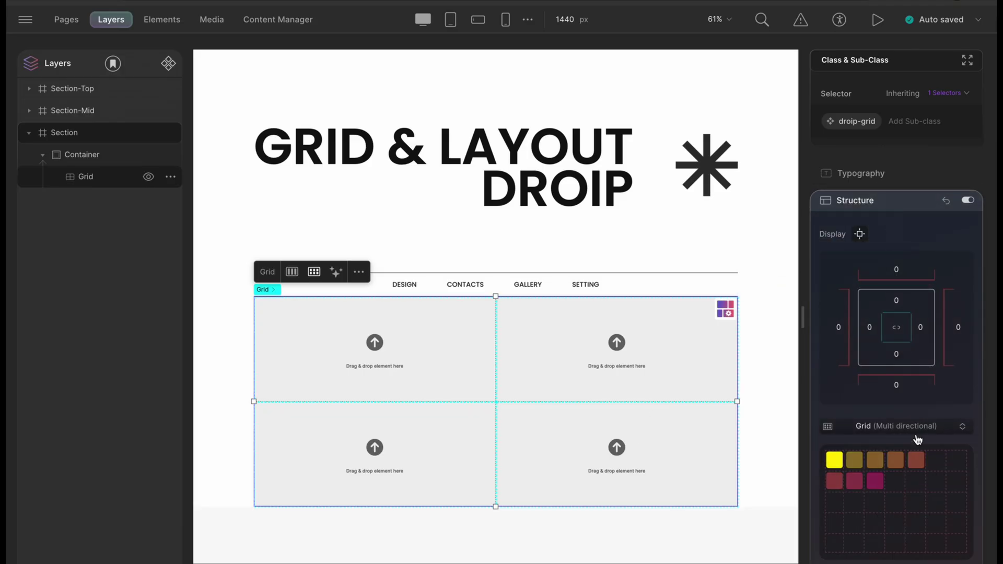
scroll(917, 438, down, 4)
scroll(917, 439, down, 2)
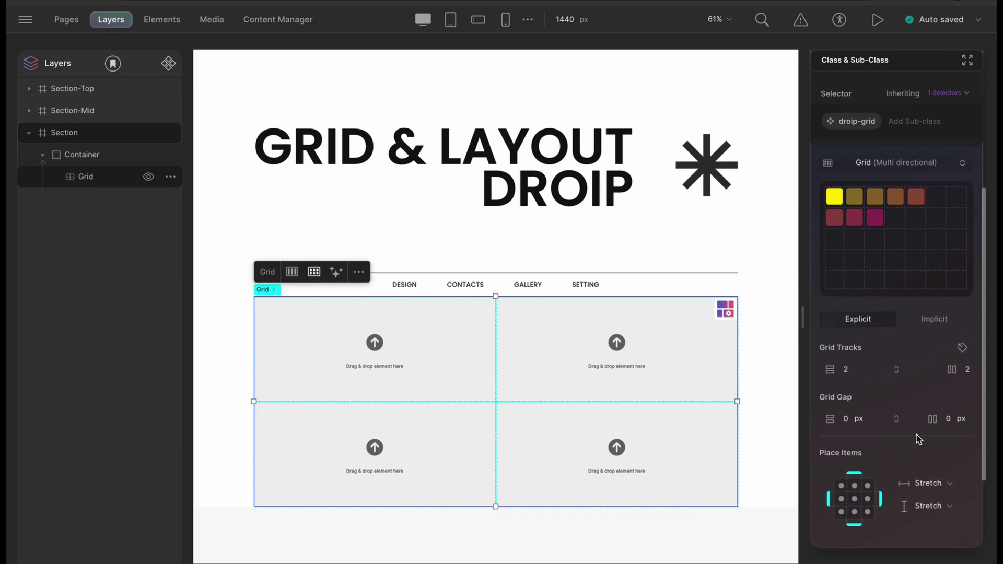
scroll(915, 435, down, 1)
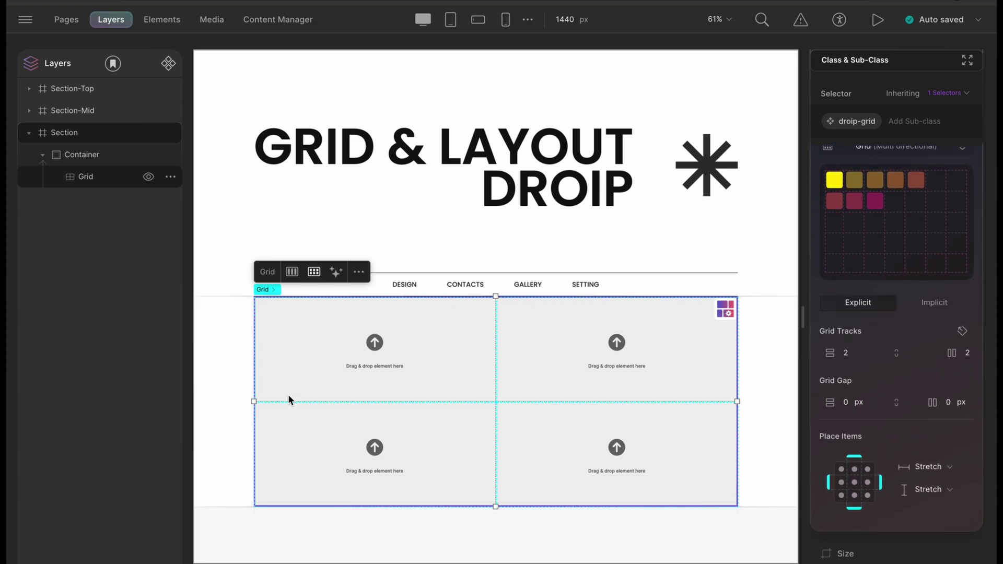
- From Apply Grid's custom layouts, pick the 3-row by 4-column layout
click(314, 272)
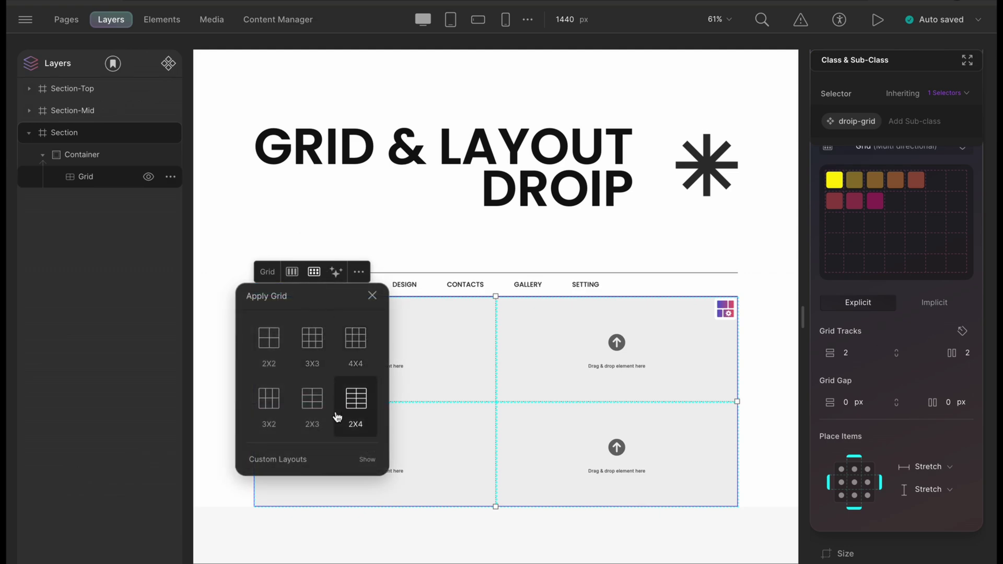
click(332, 463)
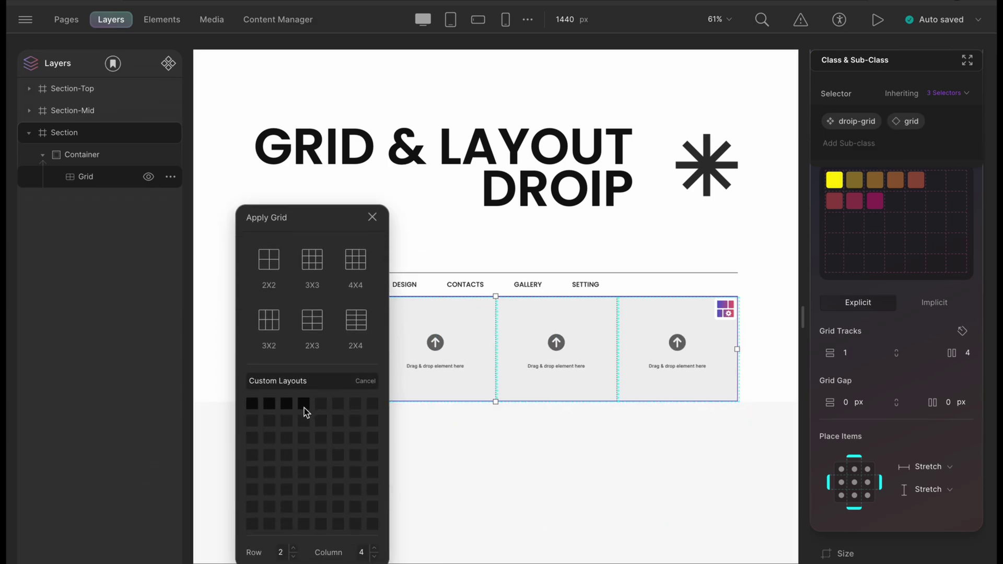
click(304, 442)
click(372, 217)
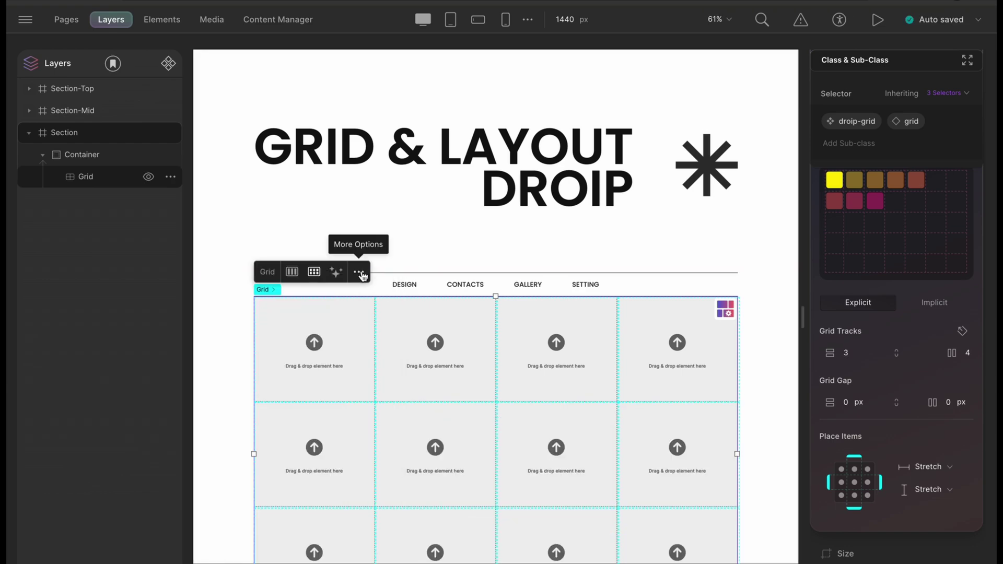
scroll(359, 273, down, 2)
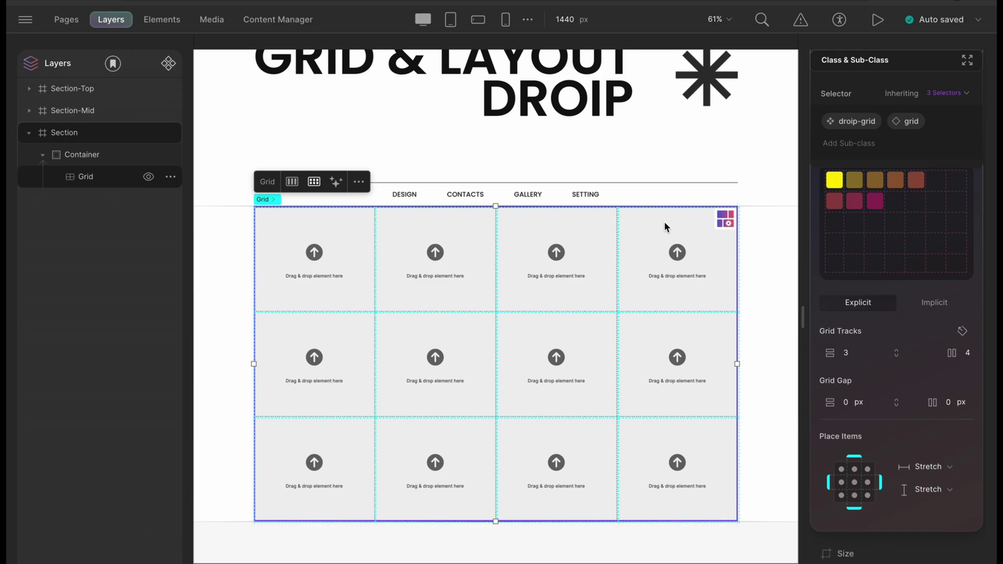
- In grid edit mode, mark the third and fourth cells of row one as areas
click(724, 220)
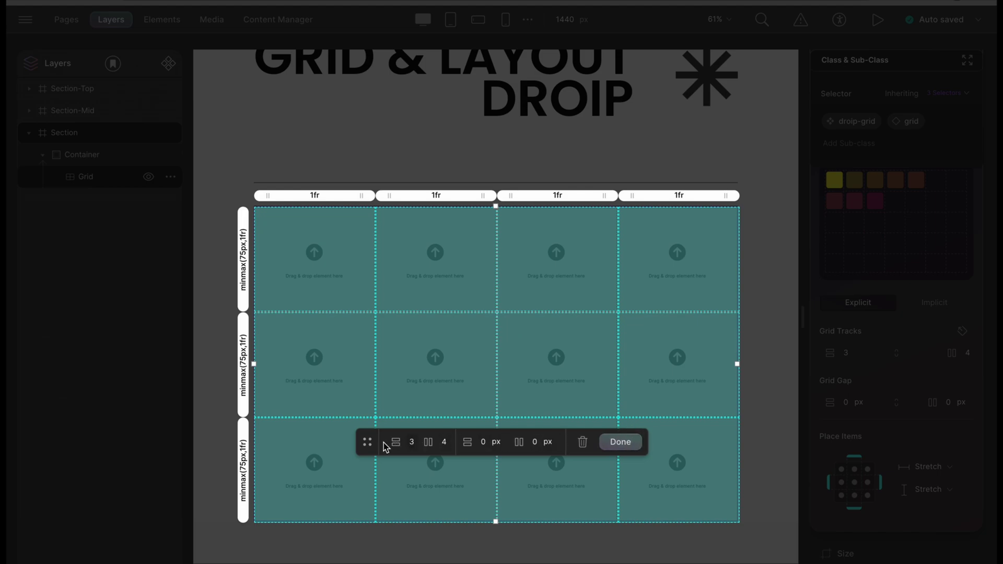
drag(367, 441, 357, 157)
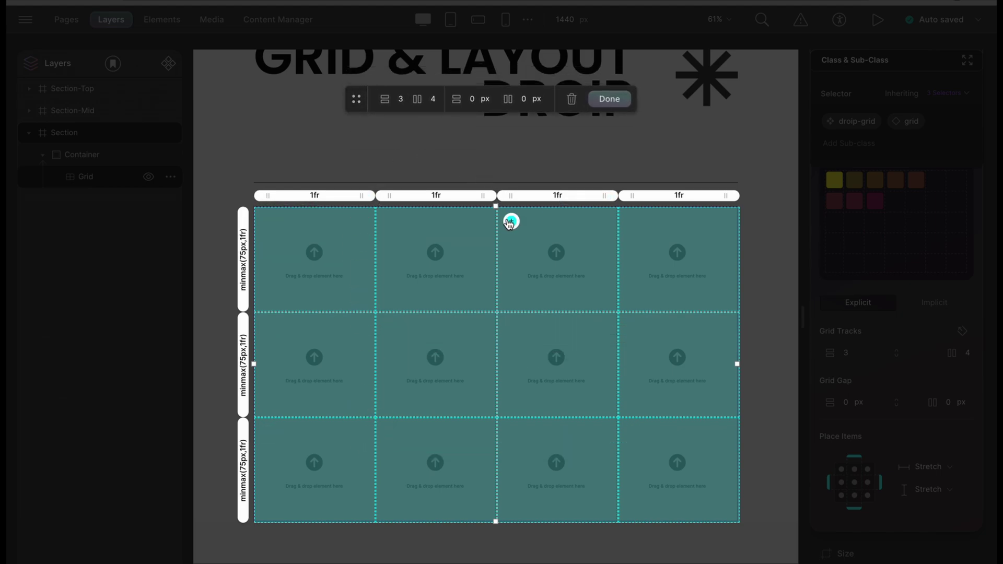
click(511, 223)
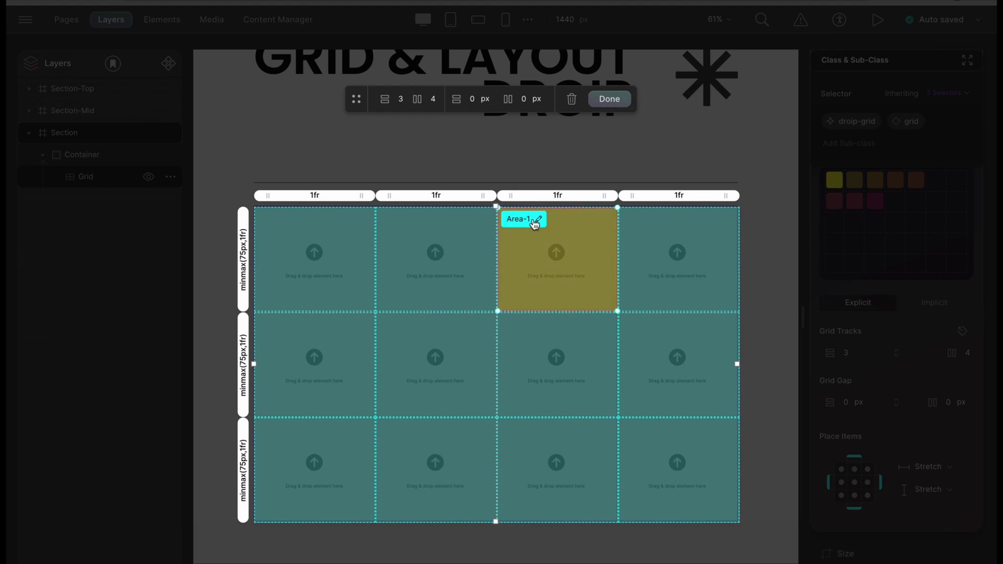
click(633, 222)
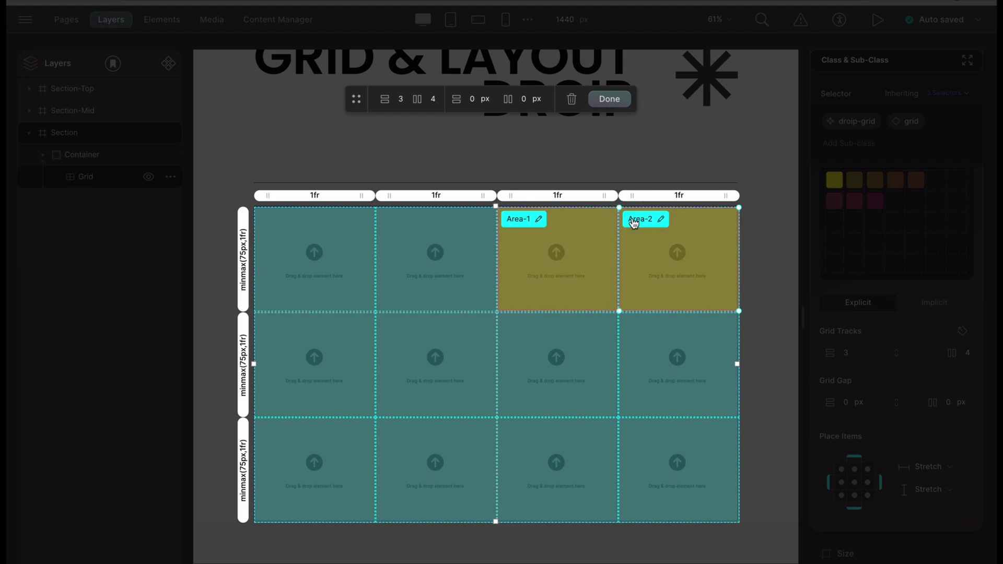
- Rename the second area so its cell merges into Area-1
click(649, 221)
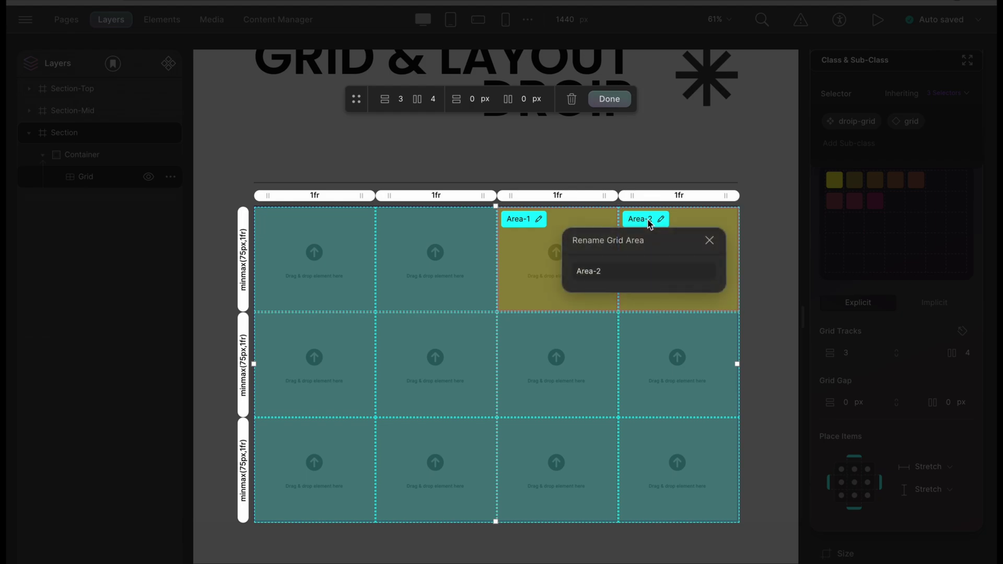
click(639, 270)
key(BackSpace)
text(1)
key(Return)
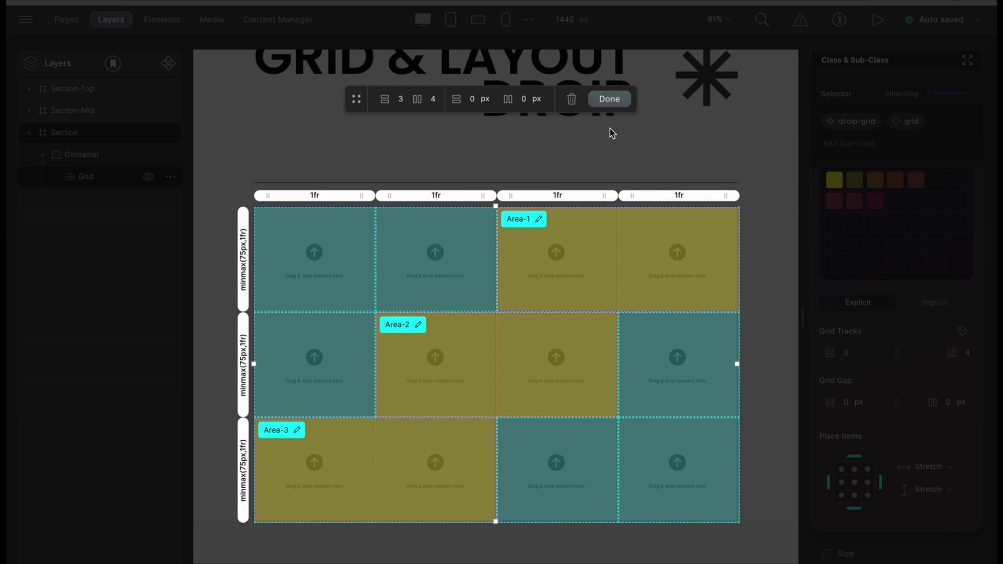
- Finish grid editing and insert Div Blocks into the grid cells
click(610, 100)
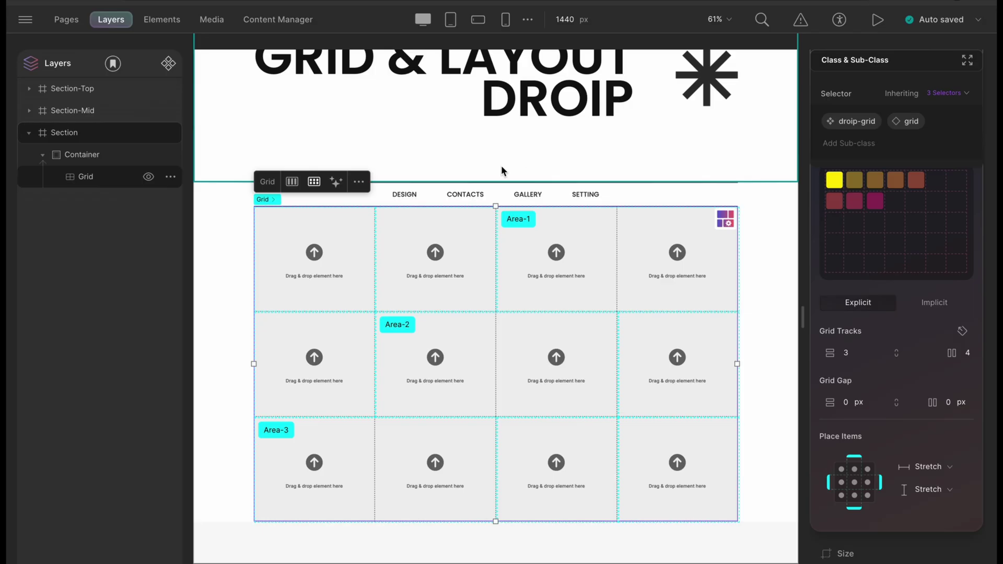
scroll(363, 232, up, 3)
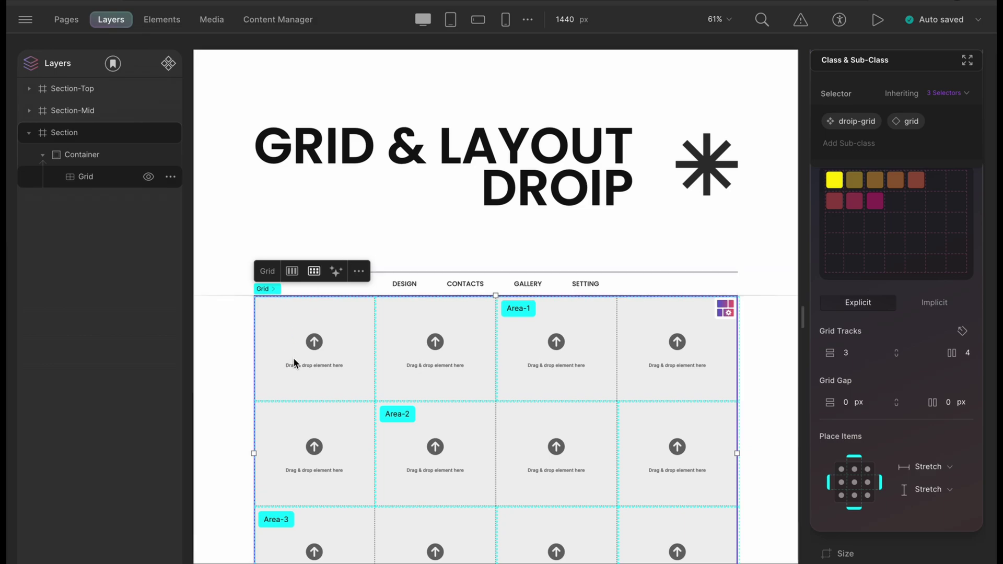
key(ctrl+e)
text(div)
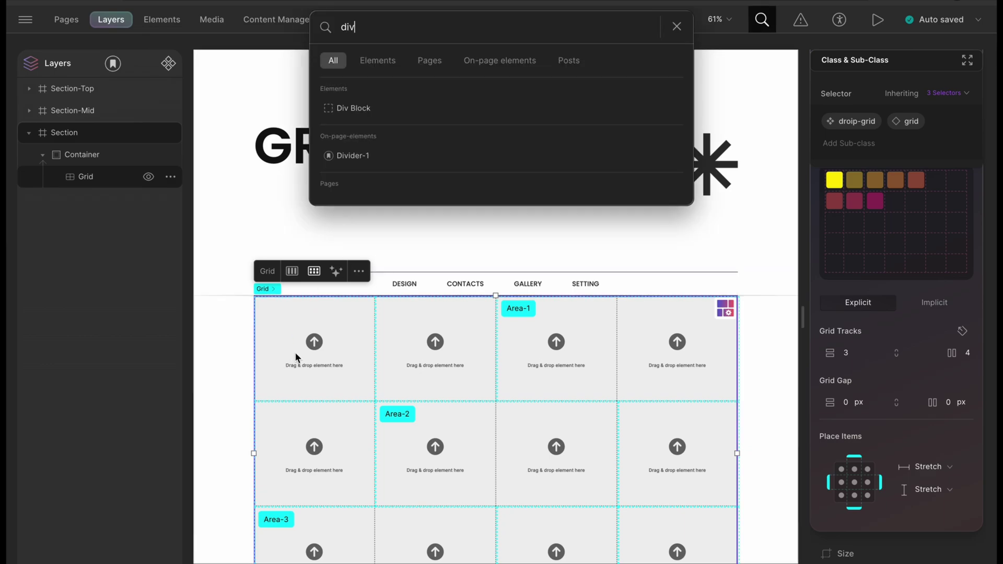
click(353, 109)
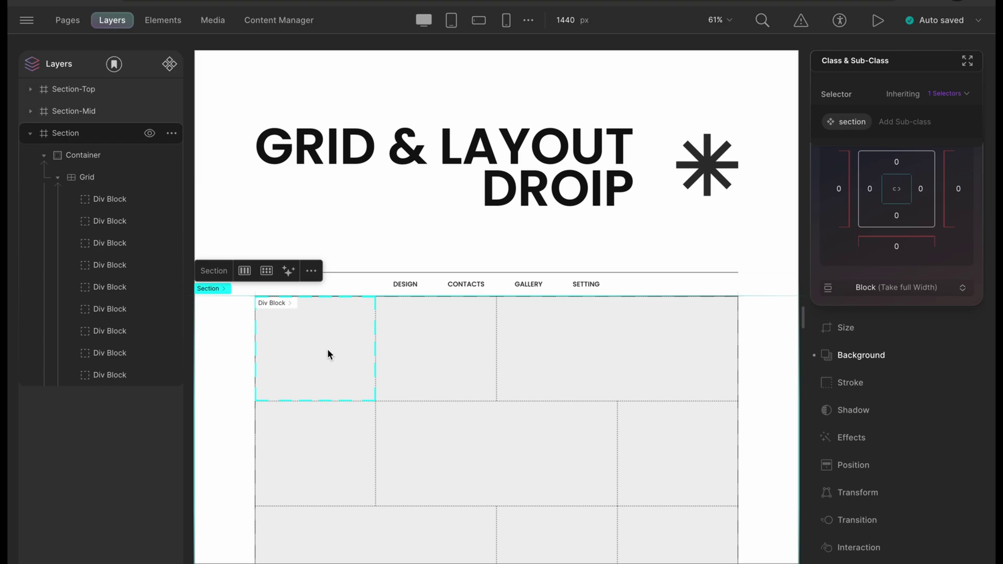
- Place Category-1, Category-2 and Category-3 from the Others symbols into the grid's first row
click(115, 64)
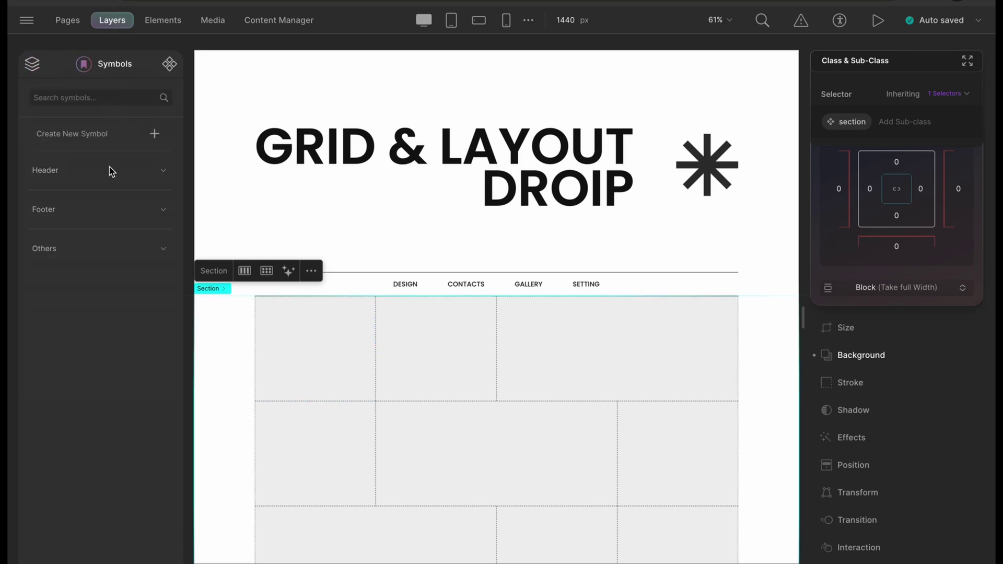
click(100, 251)
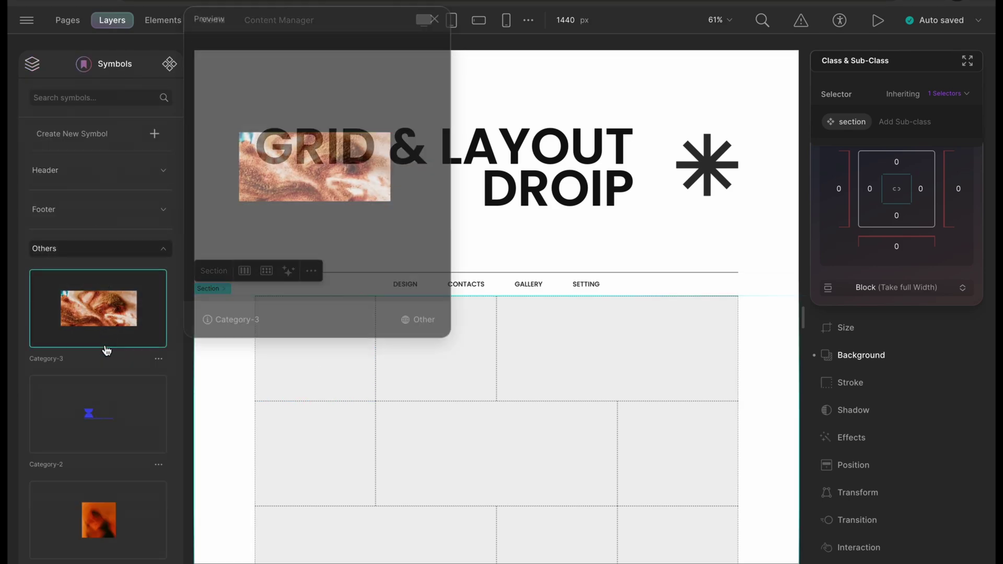
mouse_move(99, 520)
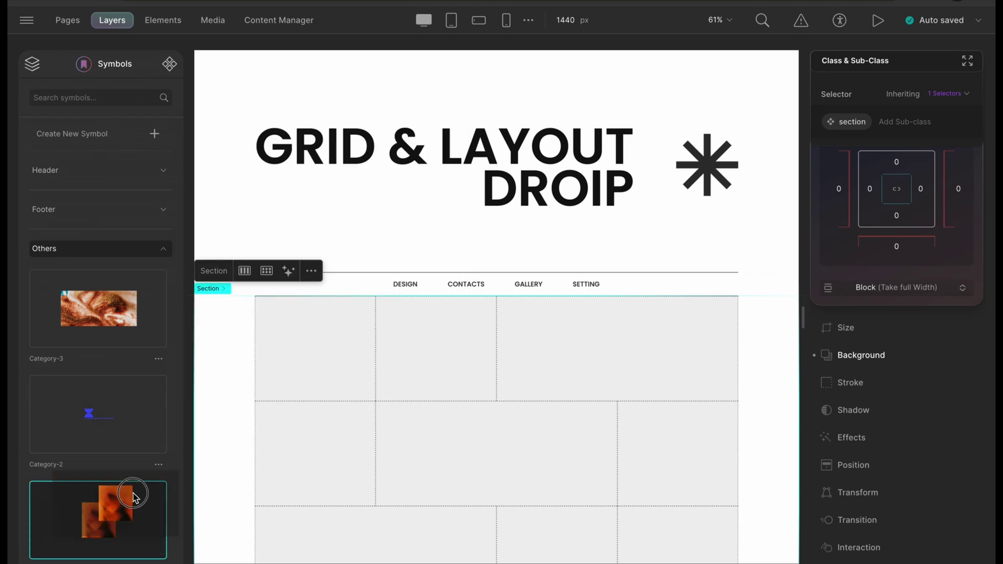
drag(116, 518, 297, 351)
drag(110, 439, 413, 383)
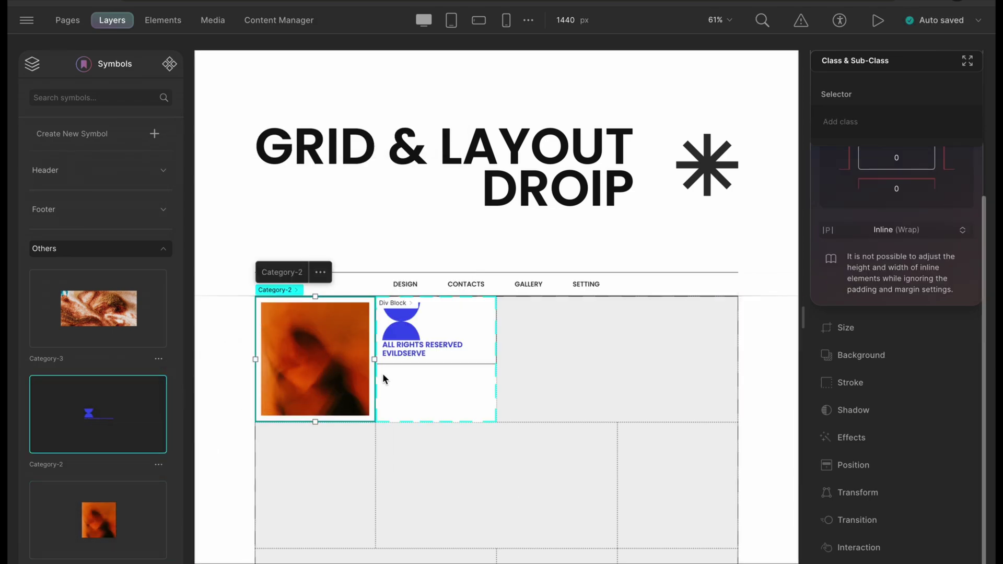
drag(98, 309, 586, 360)
- Detach the three first-row Category blocks from their symbols
right_click(586, 360)
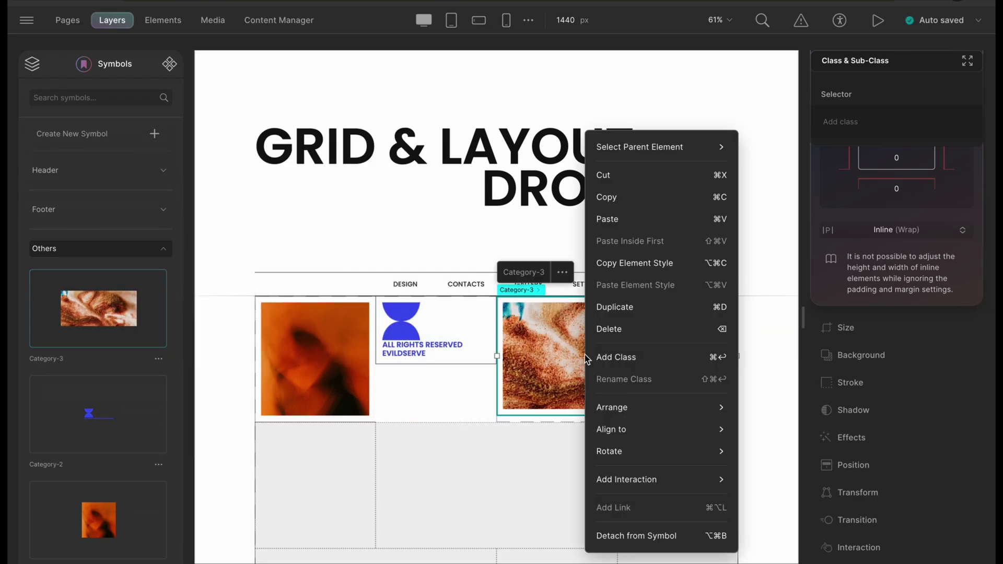
click(604, 539)
click(470, 352)
right_click(471, 353)
click(522, 541)
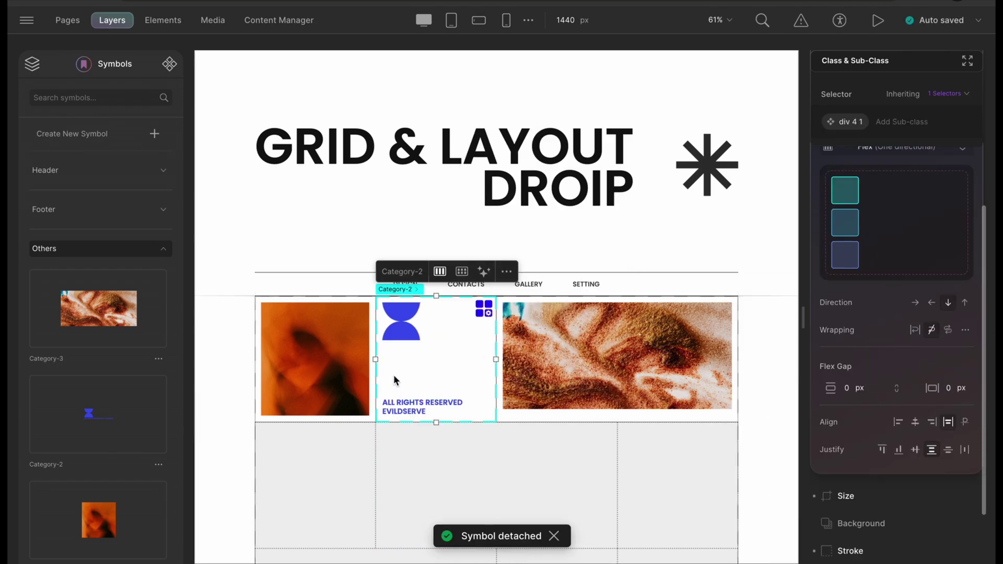
right_click(329, 360)
click(392, 537)
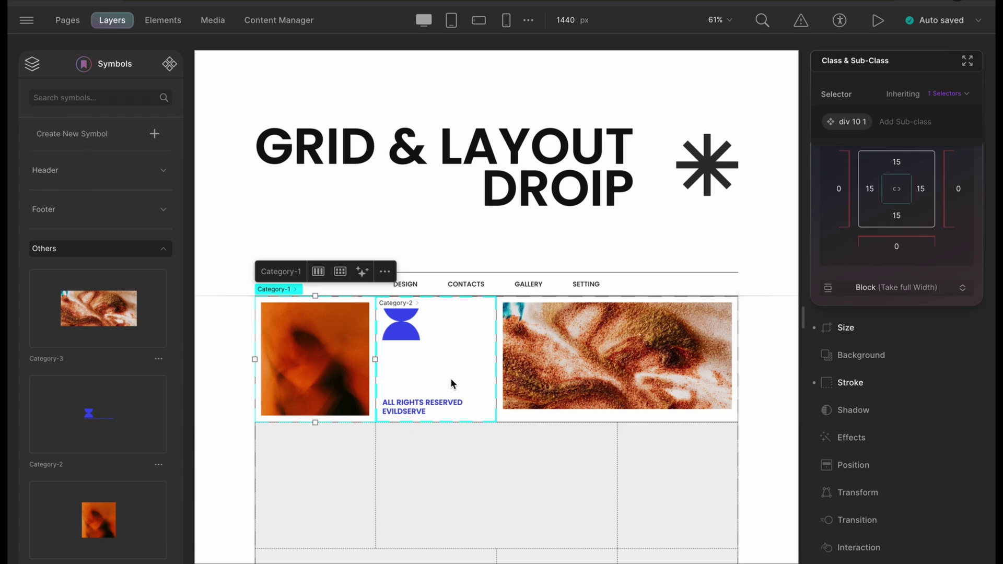
scroll(173, 380, down, 3)
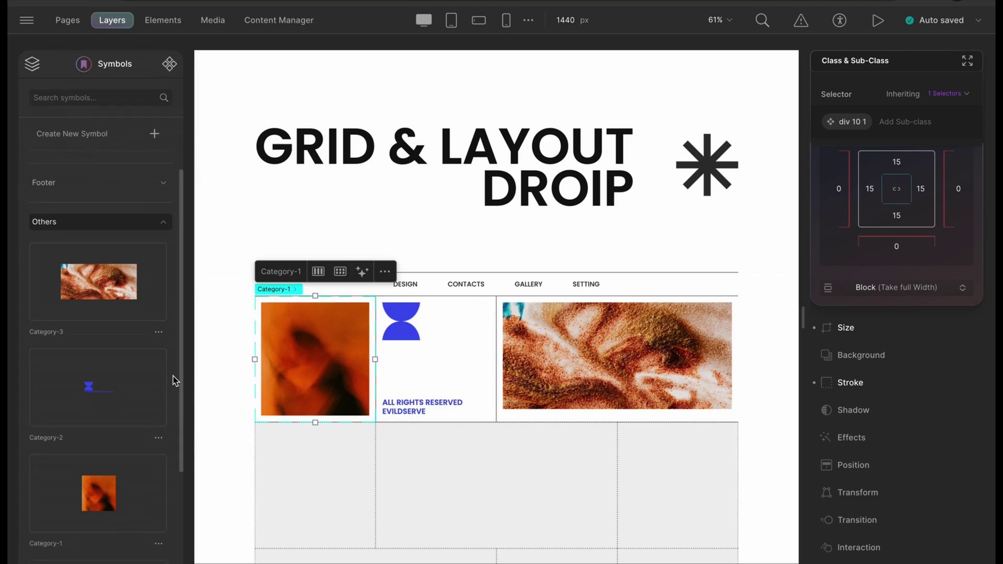
scroll(173, 379, down, 2)
- Edit the Category-1 symbol alone and inspect its Image layer's stroke and size settings
click(159, 479)
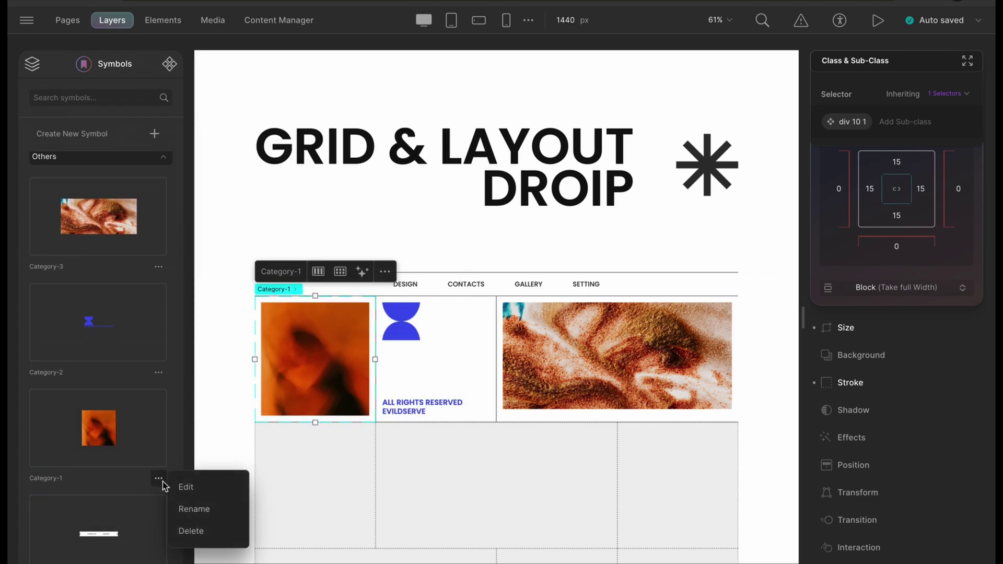
click(188, 484)
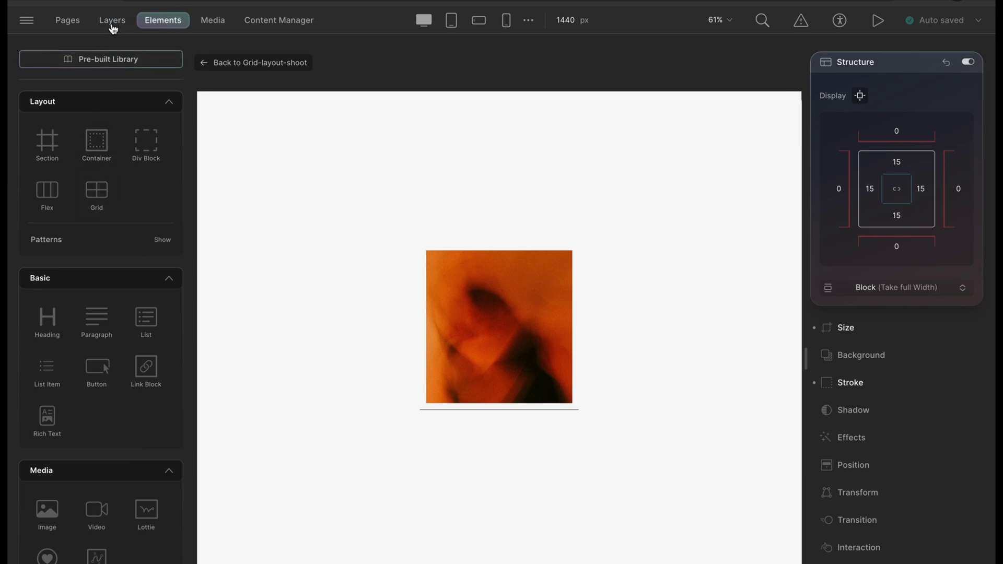
click(113, 20)
click(33, 91)
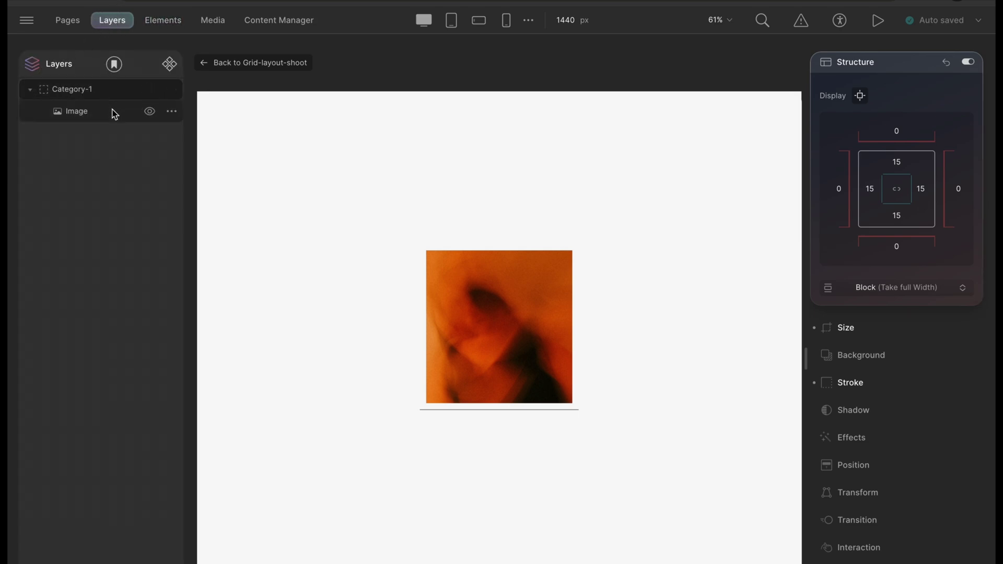
scroll(852, 67, up, 1)
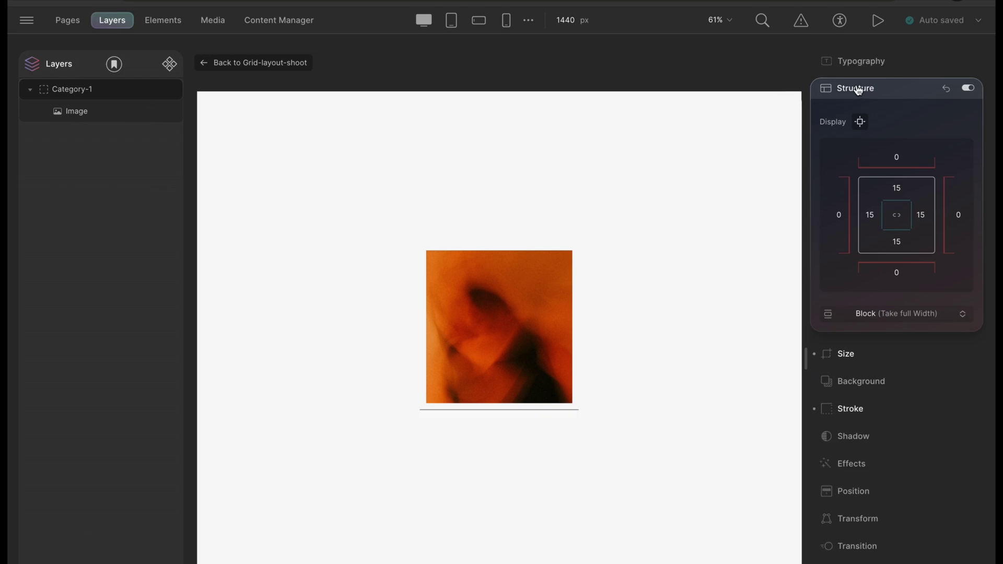
click(869, 408)
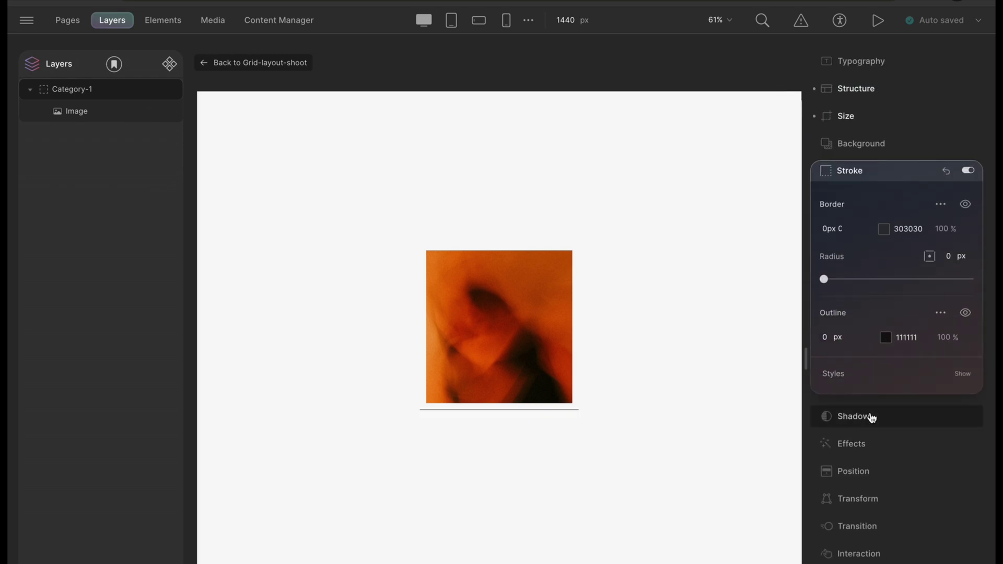
click(885, 116)
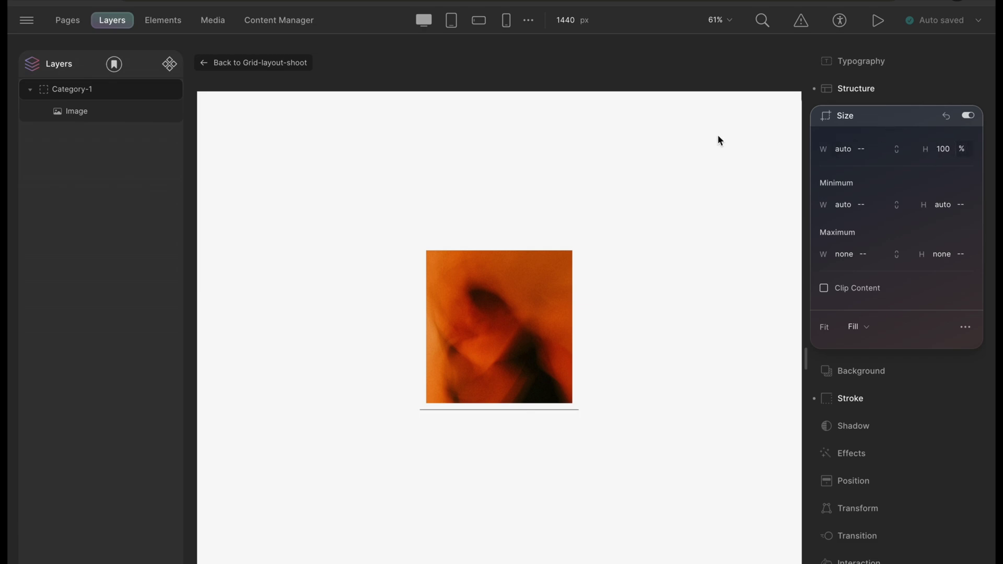
- Go back to Grid-layout-shoot, expand Section > Container > Grid, and show the Others symbols
click(288, 67)
click(30, 133)
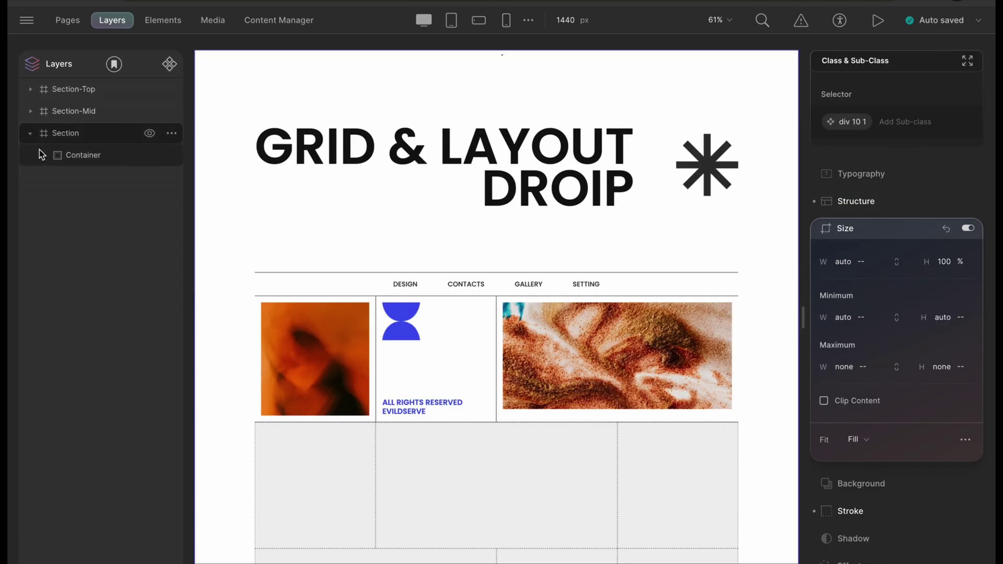
click(43, 156)
click(57, 177)
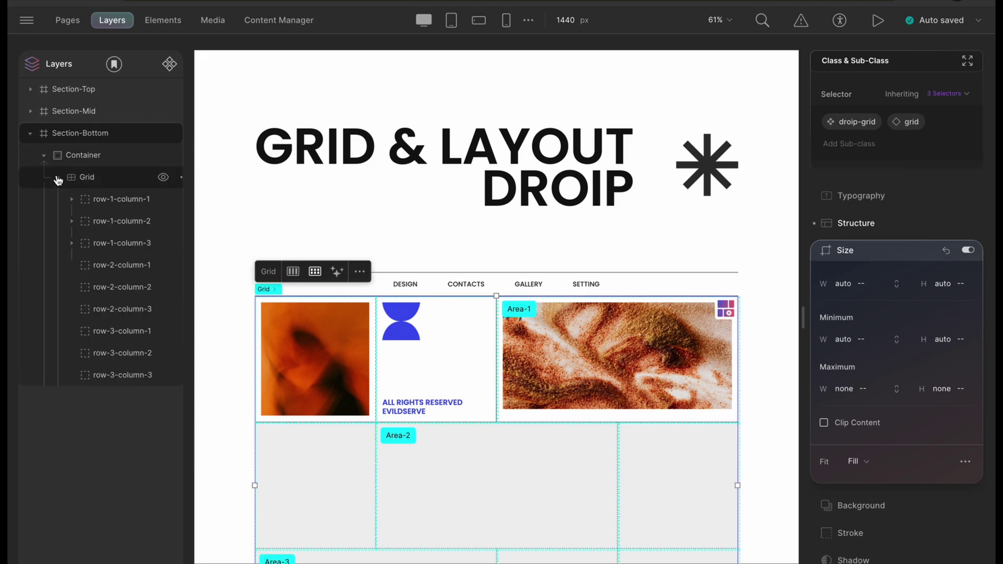
click(113, 63)
click(101, 248)
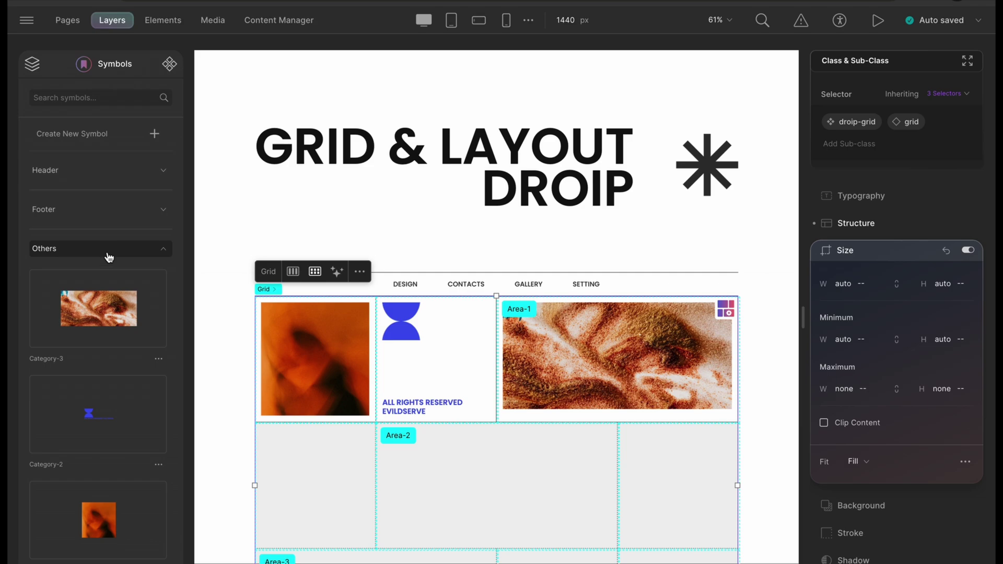
- Fill rows two and three with Category-2, Category-3, Category-2 and Category-3, Category-2, Category-1 blocks
click(98, 308)
drag(99, 414, 313, 458)
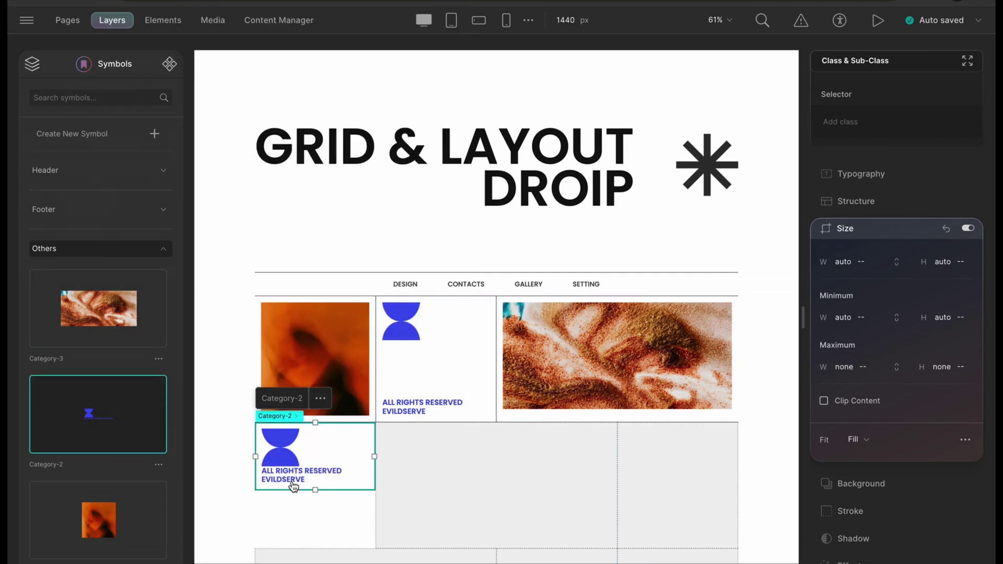
drag(98, 307, 494, 470)
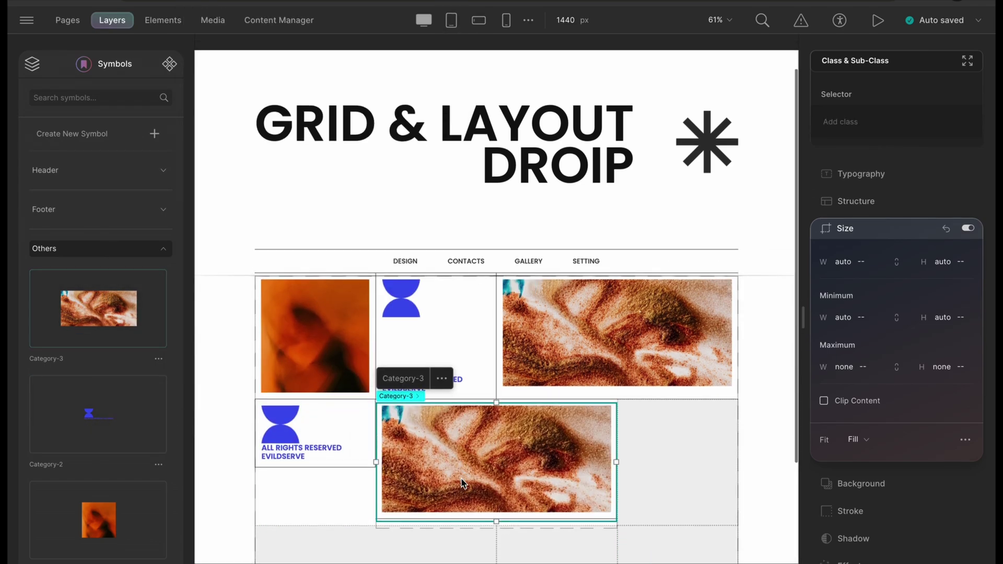
scroll(461, 484, down, 3)
drag(98, 414, 649, 351)
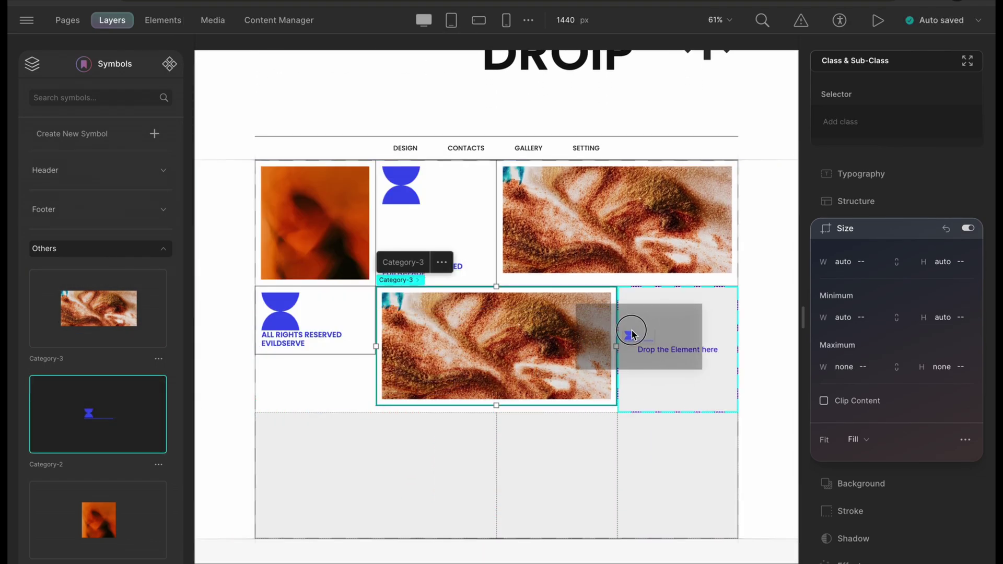
drag(98, 308, 292, 463)
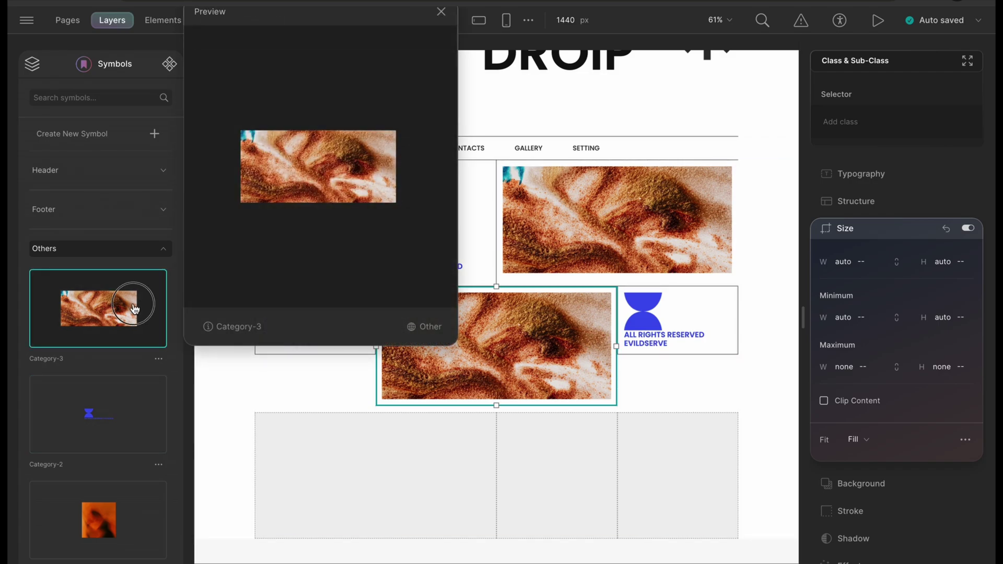
drag(98, 414, 540, 451)
drag(99, 521, 679, 502)
- Detach the third-row Category blocks from their symbols
right_click(682, 502)
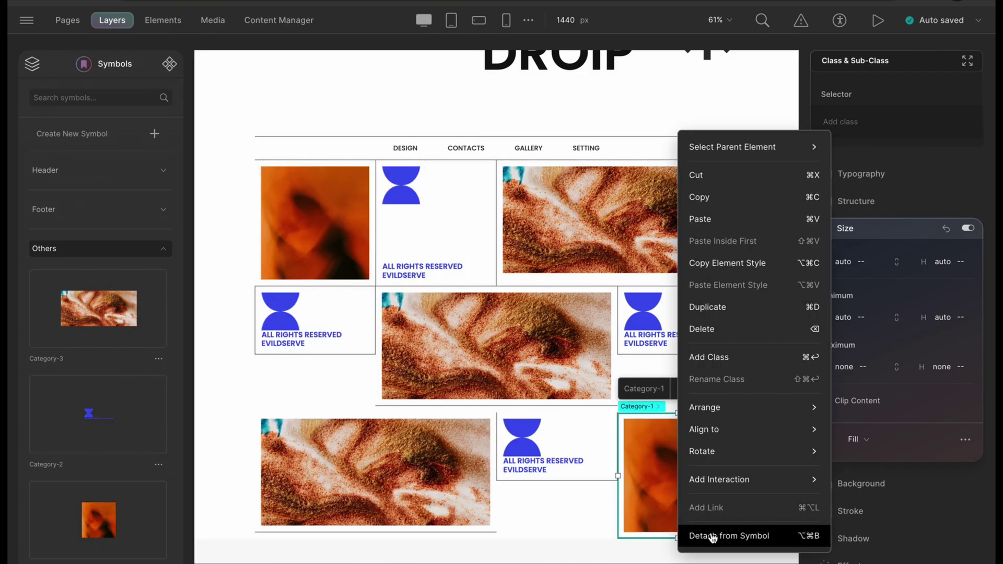
click(729, 538)
click(579, 472)
right_click(578, 473)
click(596, 538)
right_click(430, 470)
click(481, 536)
- Detach the middle-row Category blocks from their symbols
right_click(349, 337)
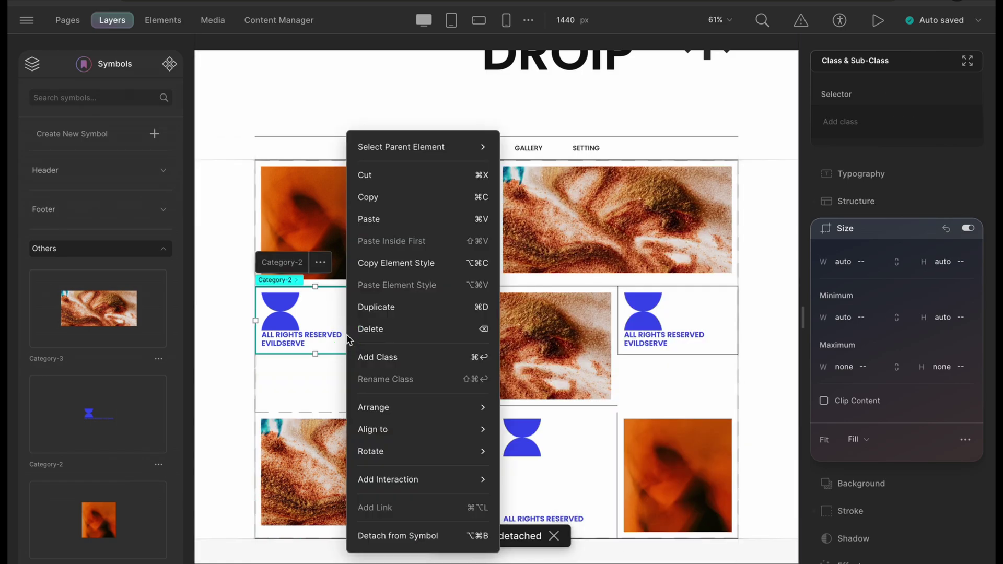
click(397, 536)
right_click(495, 345)
click(549, 536)
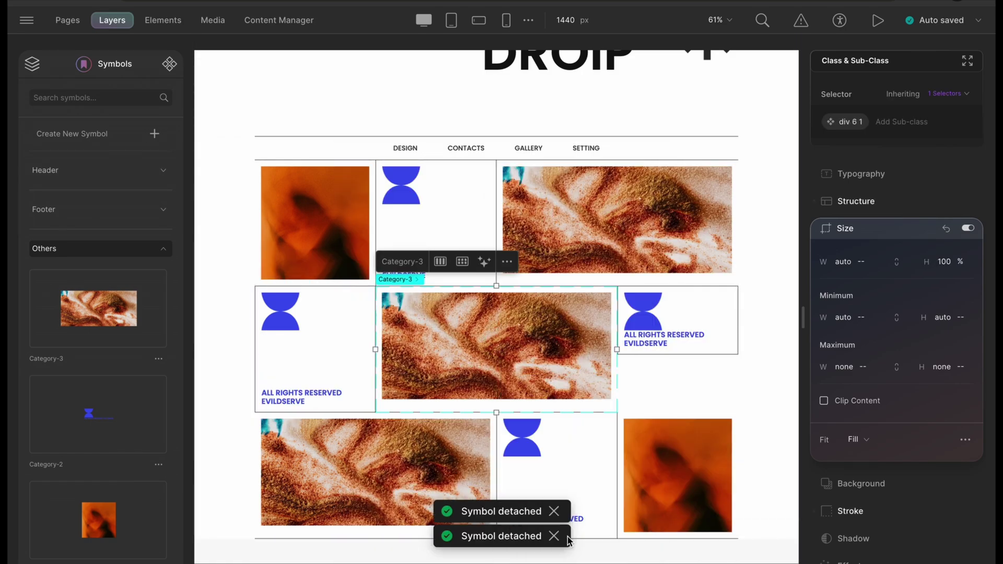
click(677, 322)
right_click(702, 339)
click(745, 535)
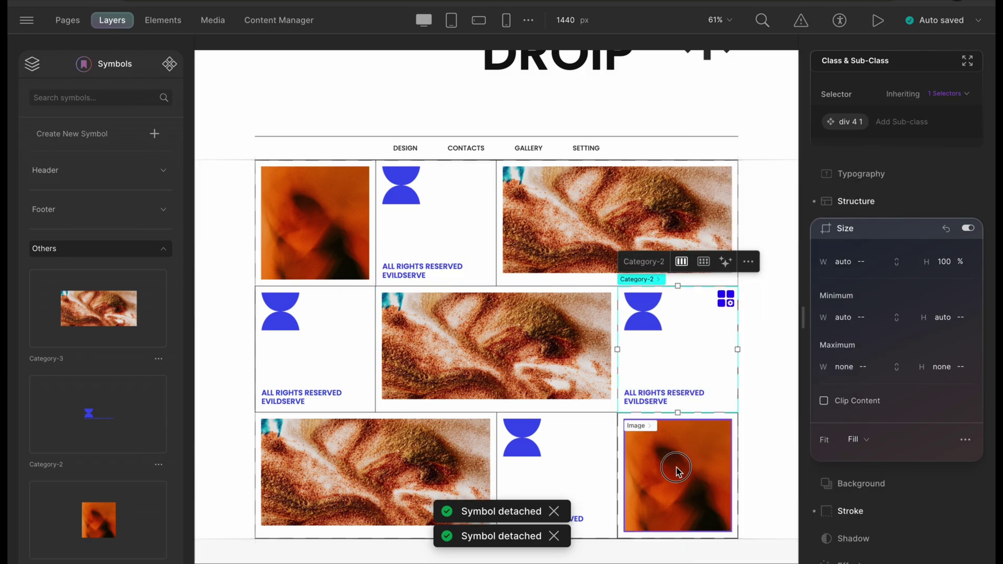
- Select the bottom-right photo for replacement and open the left-middle cell's background settings
click(676, 474)
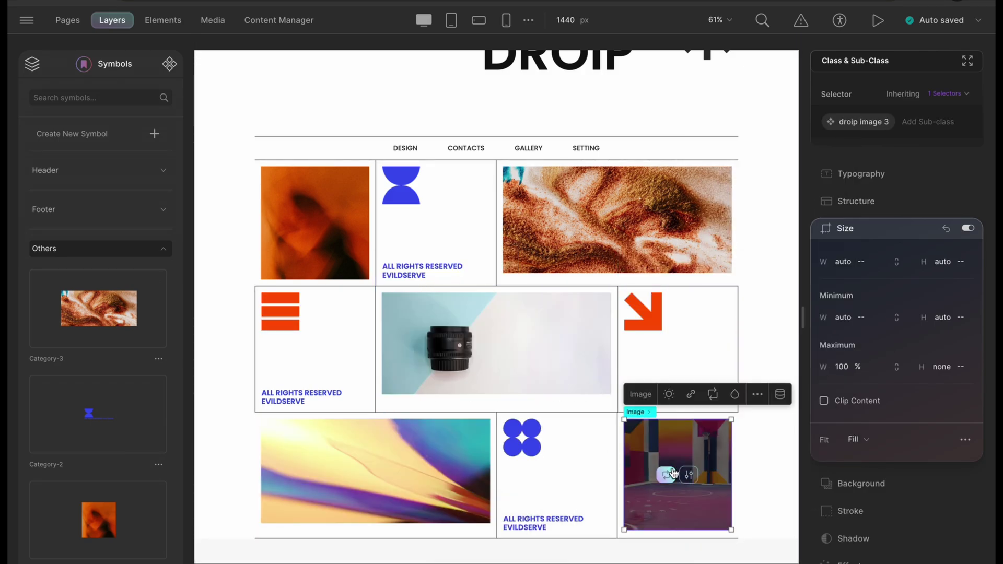
click(317, 376)
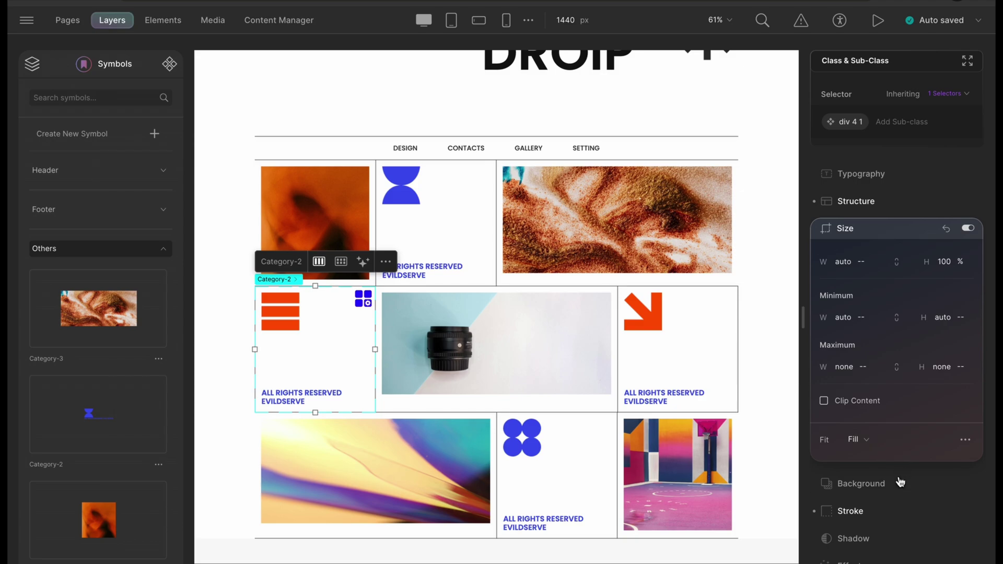
click(860, 483)
- Give the left-middle cell a dark solid background with white heading text
click(827, 346)
click(666, 376)
click(860, 173)
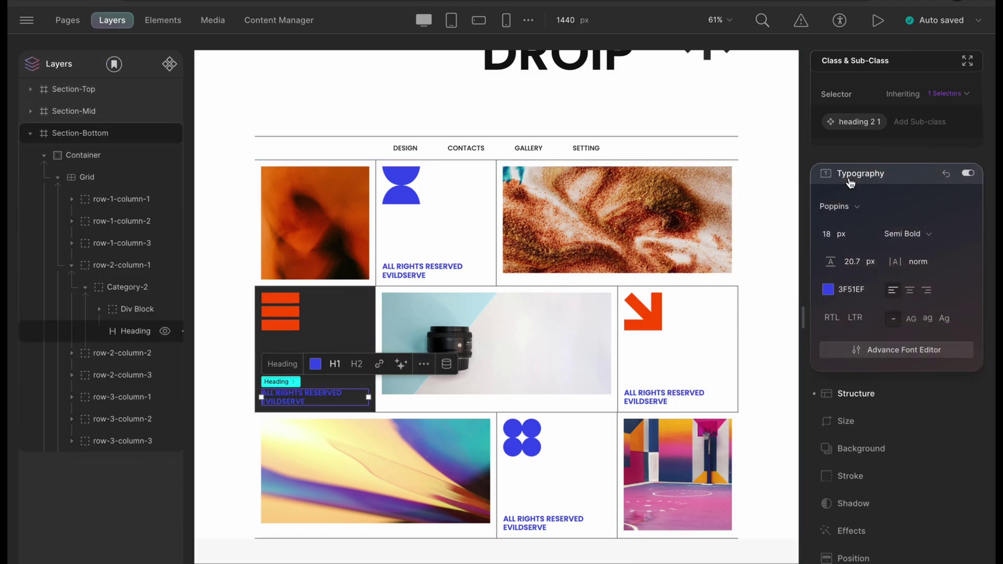
click(829, 289)
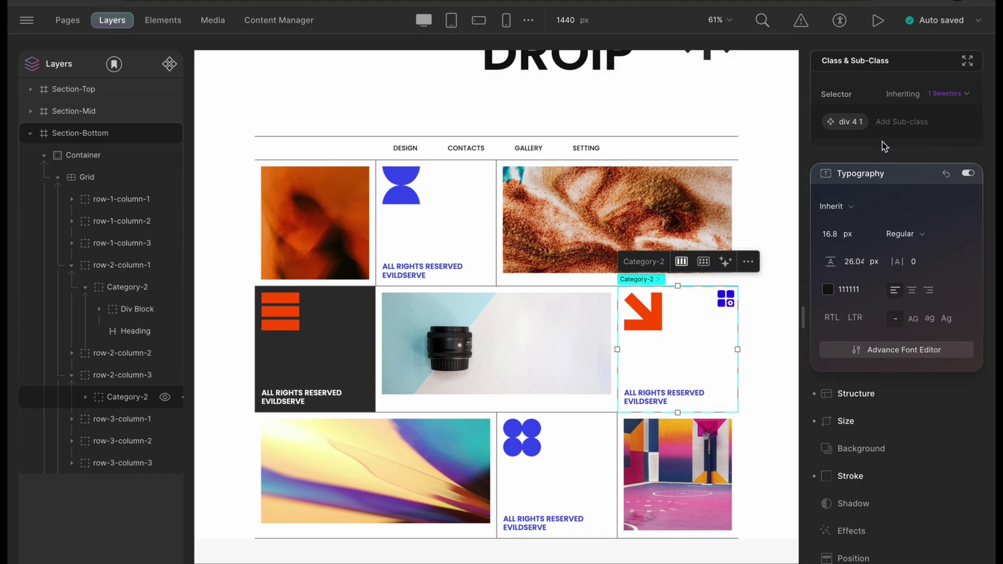
- Apply the same dark cell class to the right-middle cell
click(889, 125)
text(div)
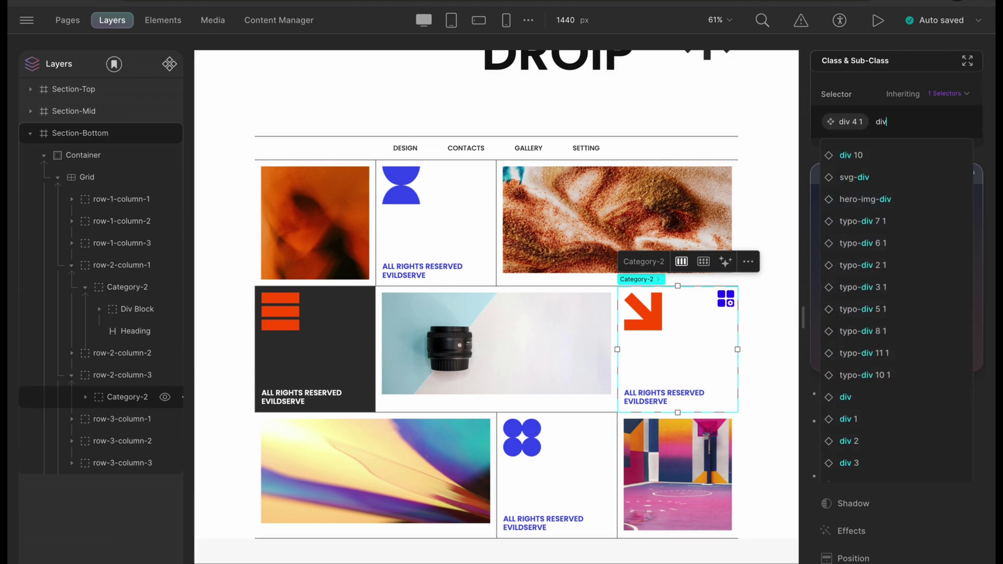
click(877, 150)
click(674, 396)
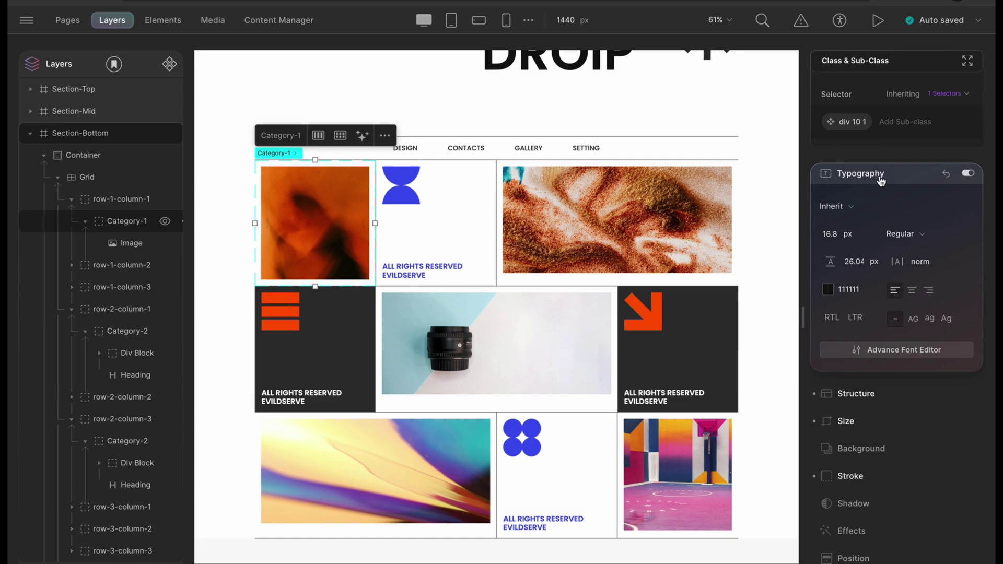
text(left)
- Confirm the top-left cell's 'left' sub-class and set its left padding to 0
key(Return)
click(855, 393)
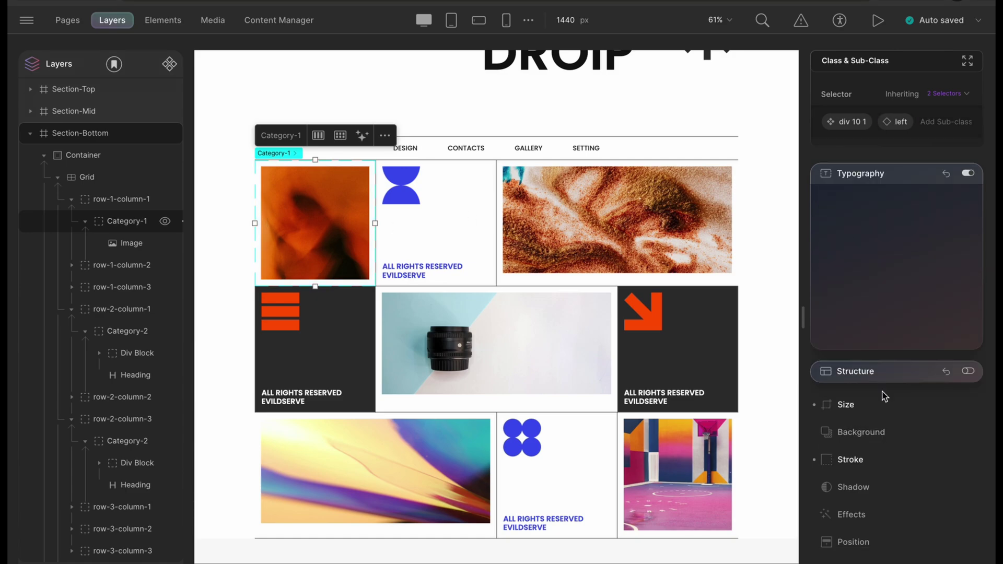
click(870, 329)
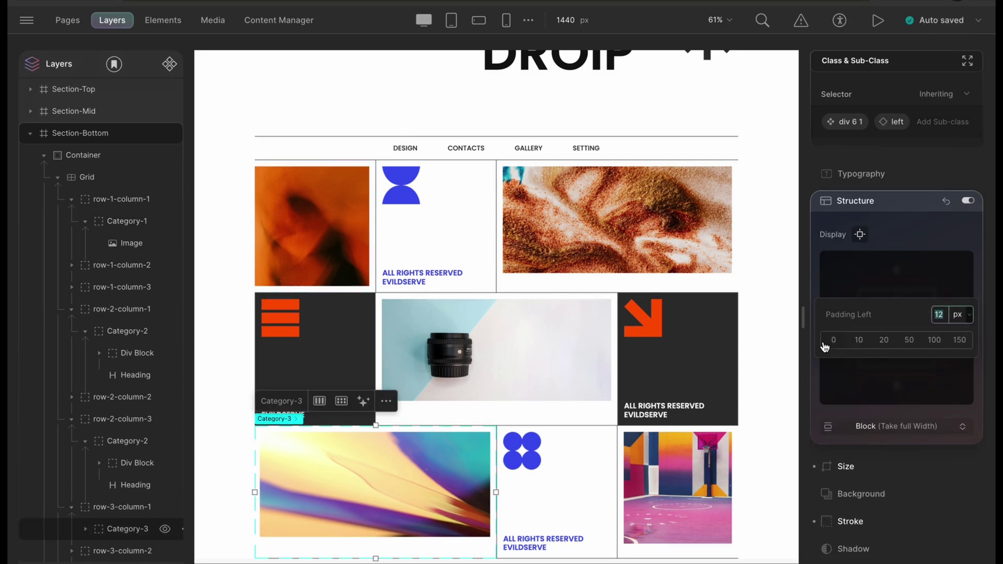
drag(850, 340, 830, 345)
- Give the top-right cell a new 'right' sub-class with right padding 0
click(832, 340)
click(619, 219)
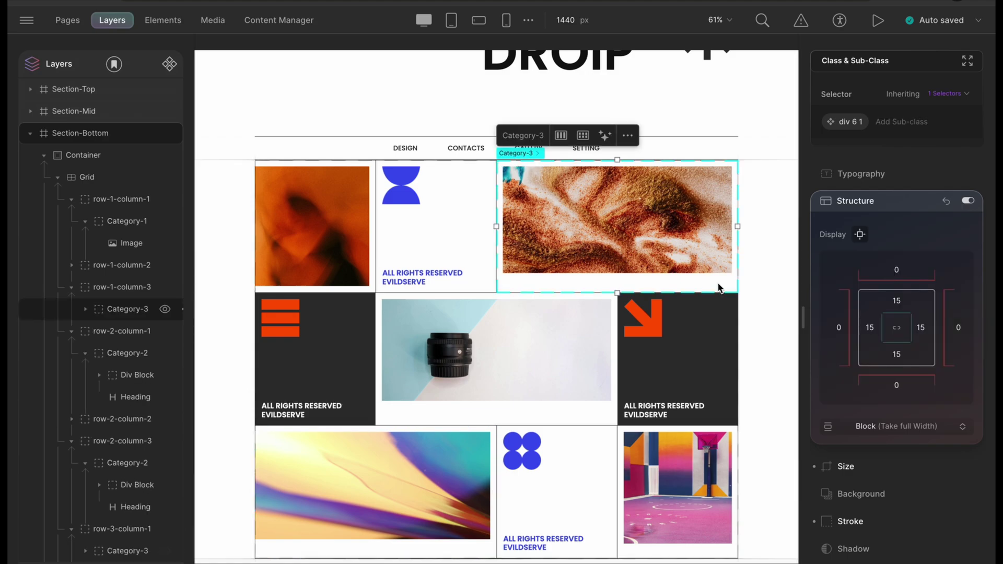
click(898, 121)
text(righ)
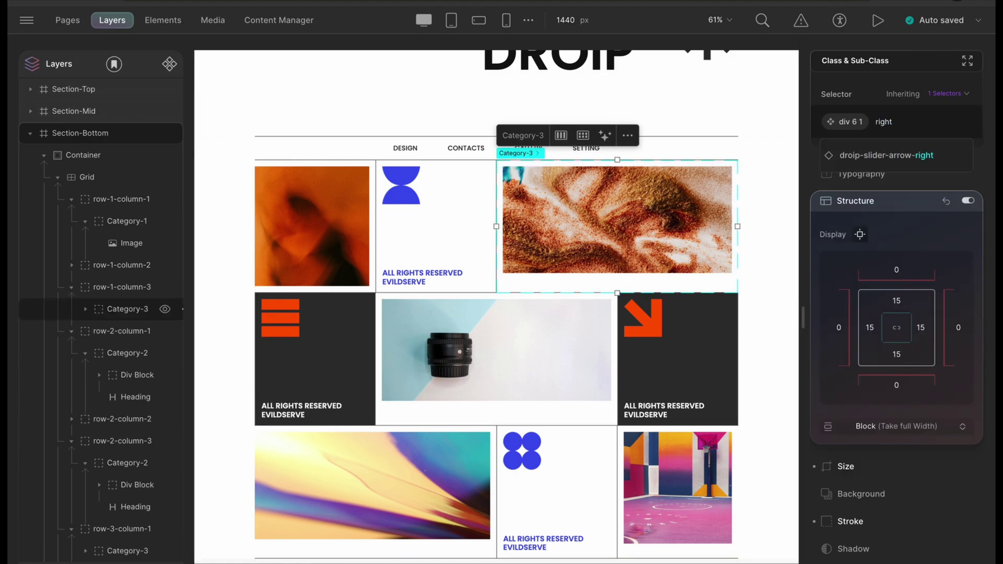
text(t)
key(Return)
click(920, 328)
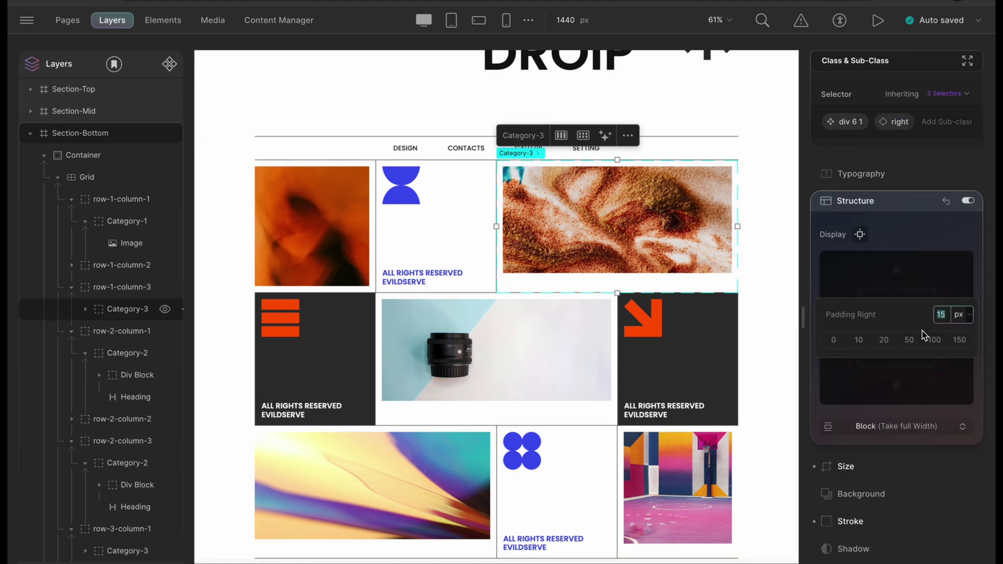
click(833, 339)
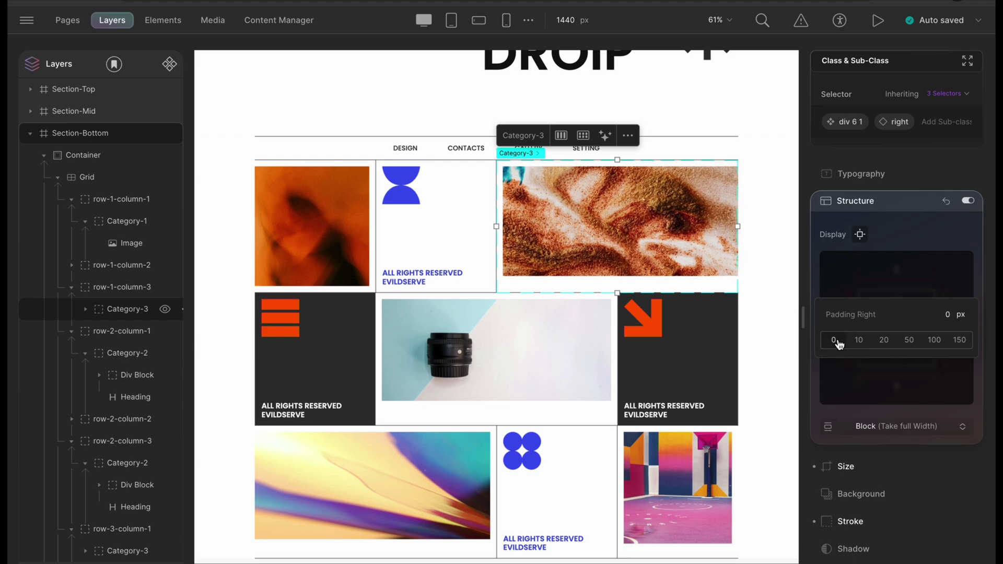
click(723, 558)
- Apply the 'right' sub-class to the bottom-right cell and set its right padding to 0
click(722, 559)
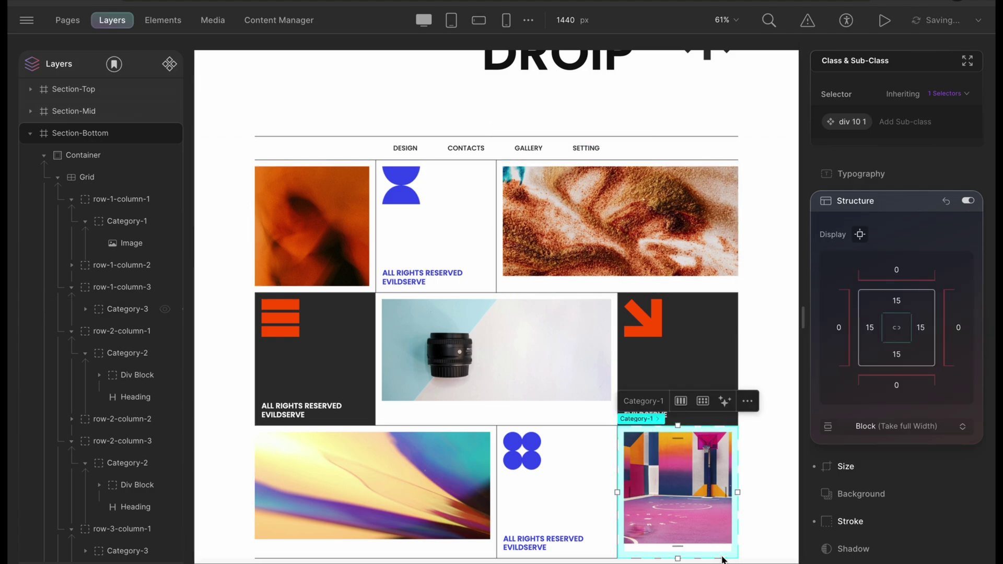
click(901, 122)
click(885, 157)
click(920, 327)
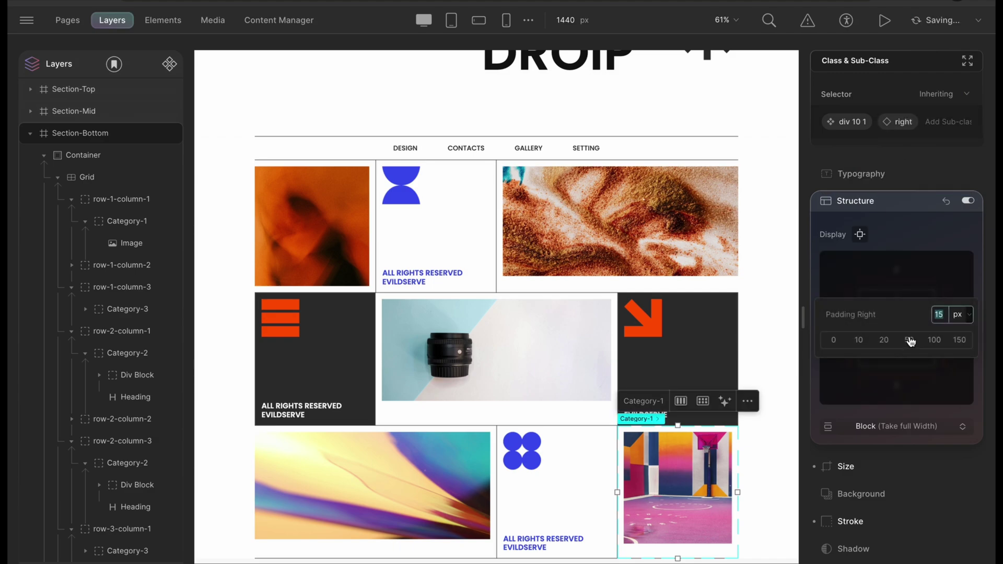
click(834, 340)
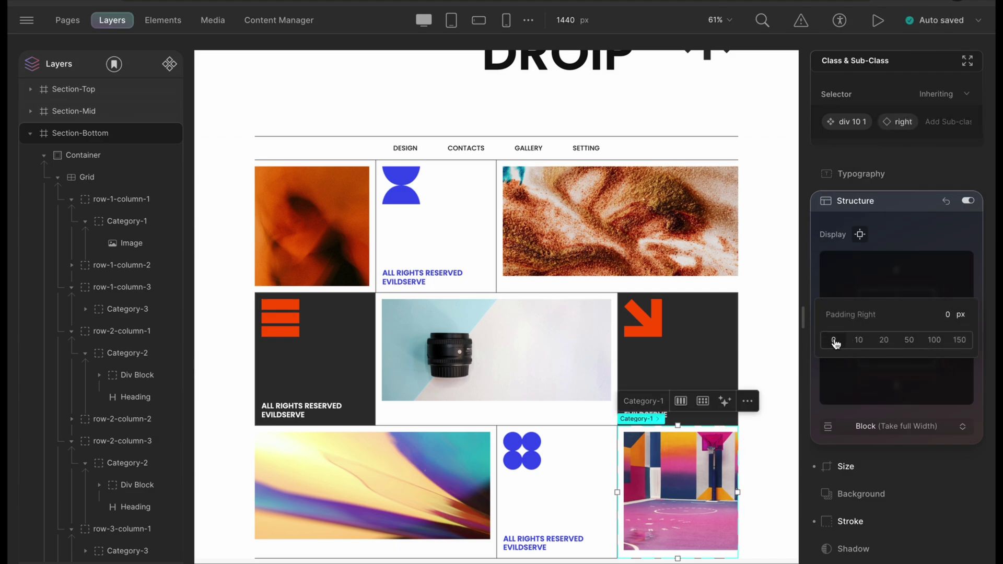
click(779, 339)
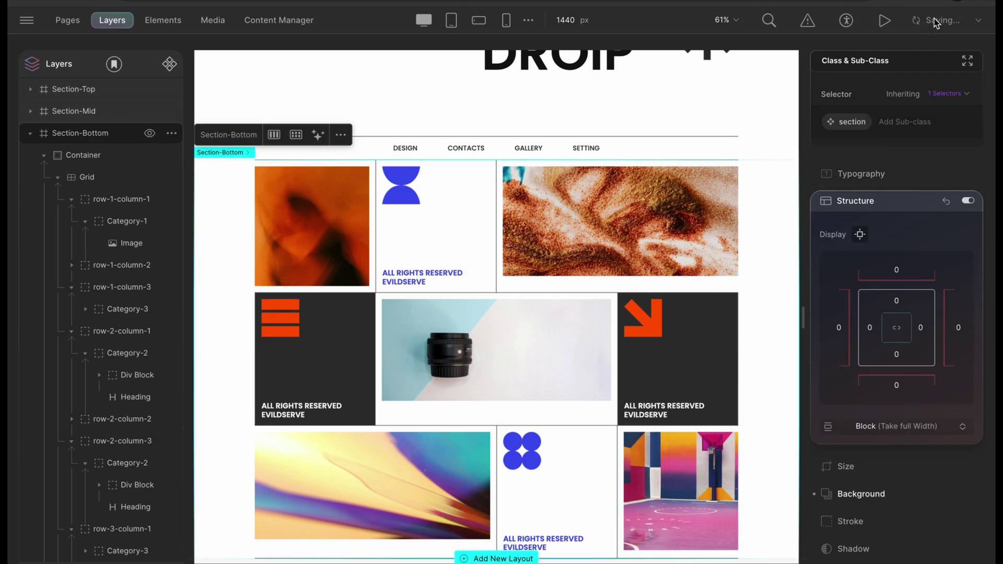
- Preview the finished Grid & Layout page live on the WordPress site
click(875, 22)
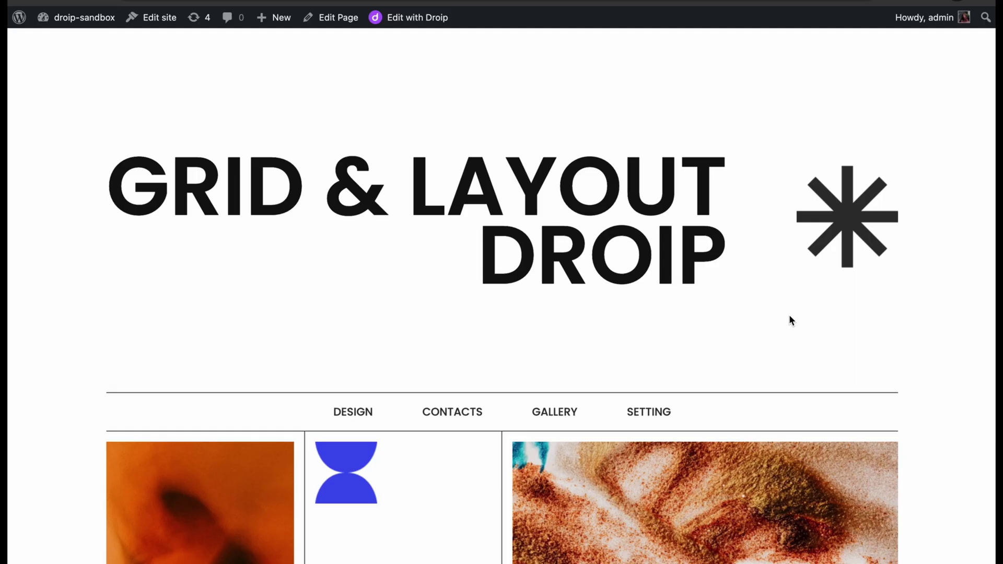
scroll(789, 314, down, 5)
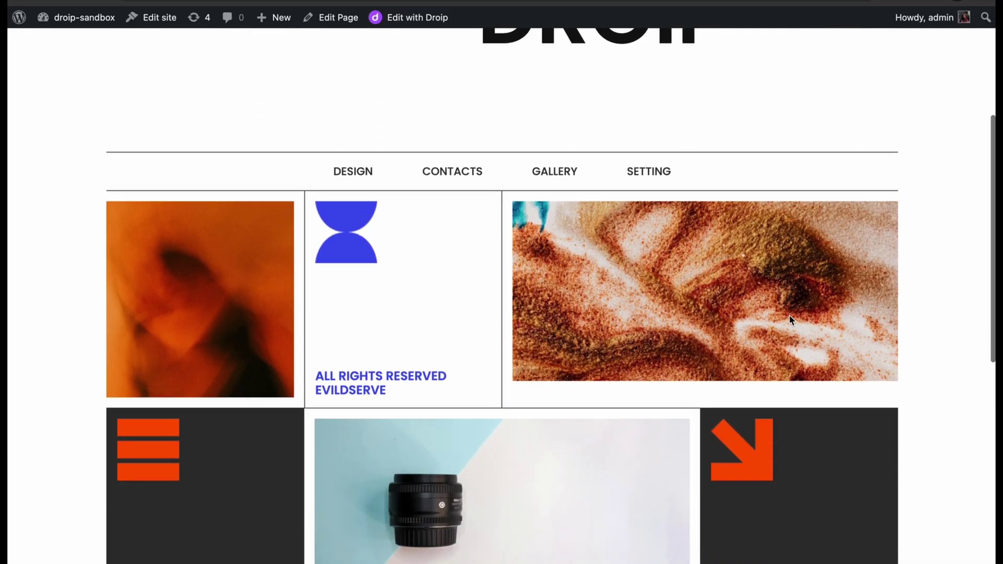
scroll(790, 314, down, 3)
scroll(788, 315, down, 5)
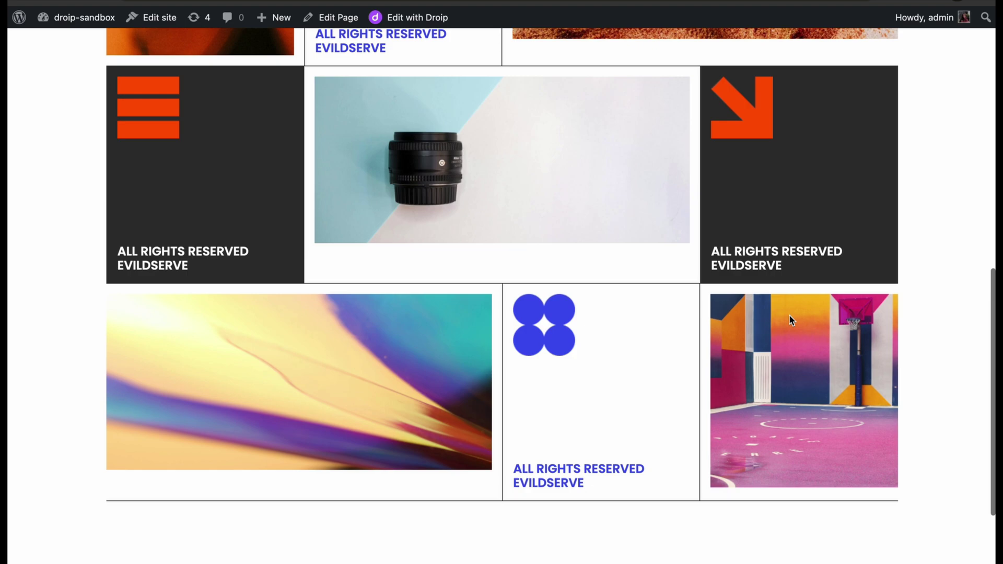
scroll(789, 316, down, 2)
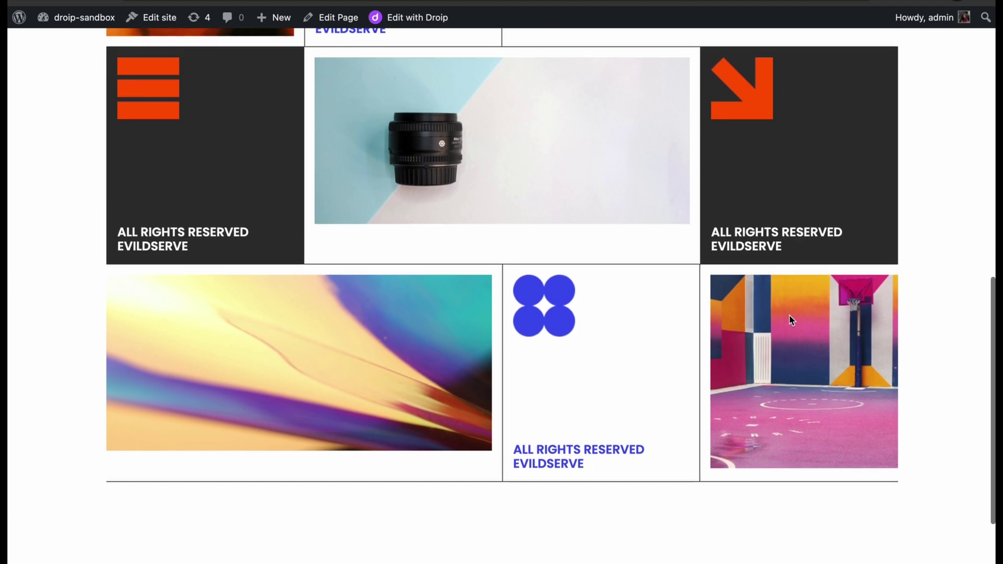
scroll(789, 319, up, 5)
scroll(789, 315, up, 5)
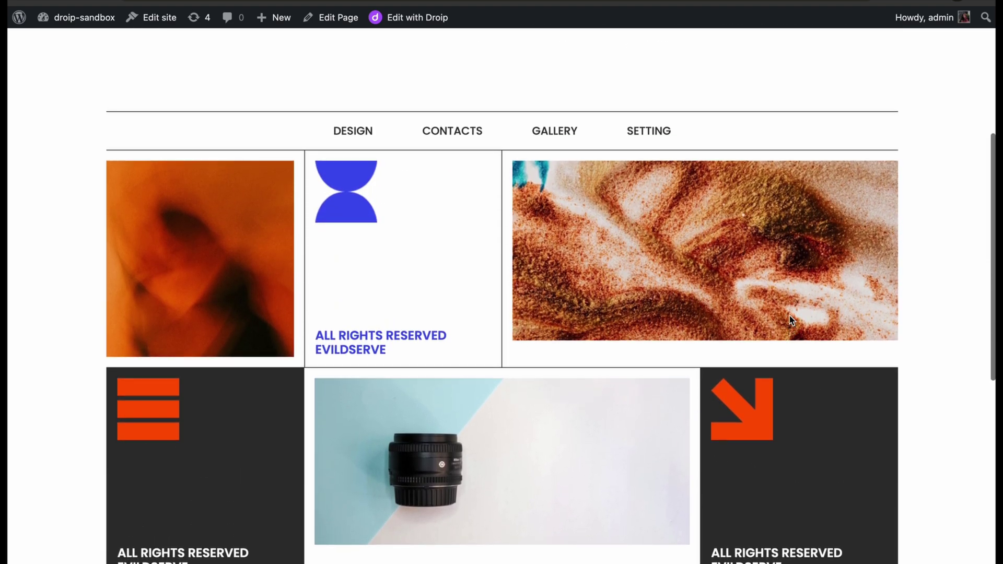
scroll(789, 316, up, 4)
scroll(788, 318, up, 3)
scroll(789, 318, up, 1)
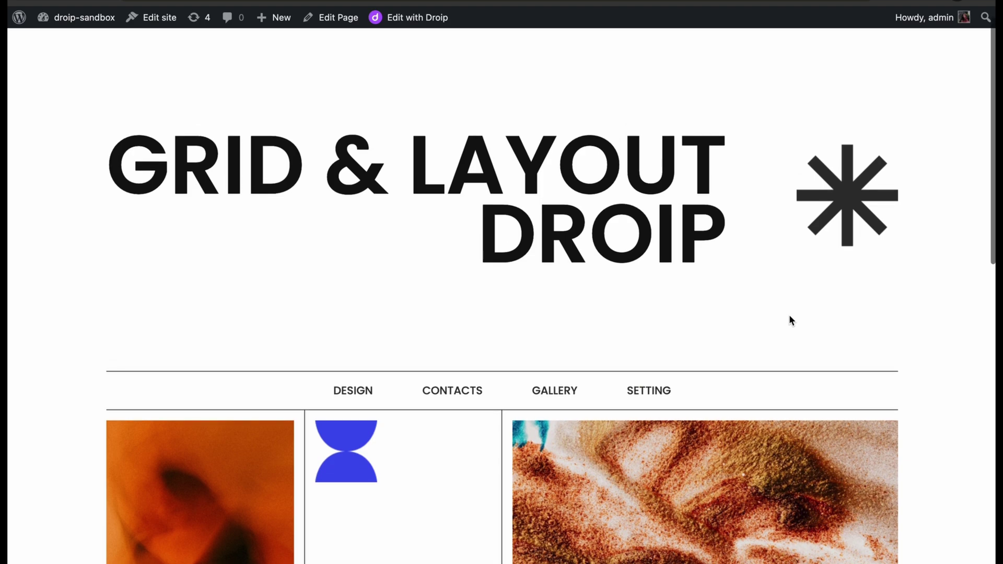